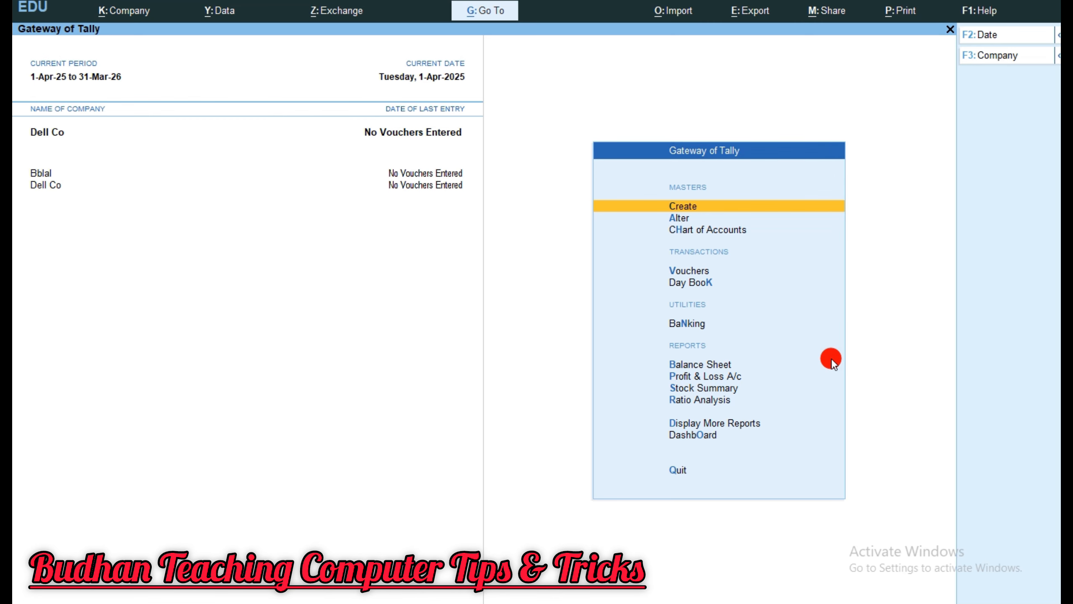
Open the company selection list and start creating a new company.
key("alt")
key("alt+F3")
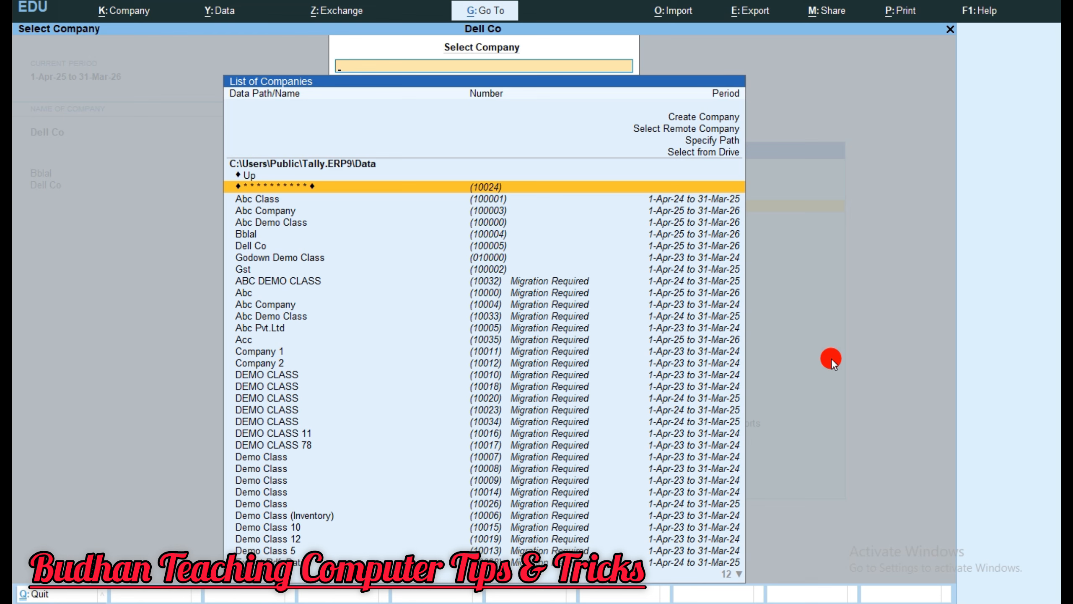
key("Up")
key("Up")
key("Up")
key("Up")
key("Up")
key("Up")
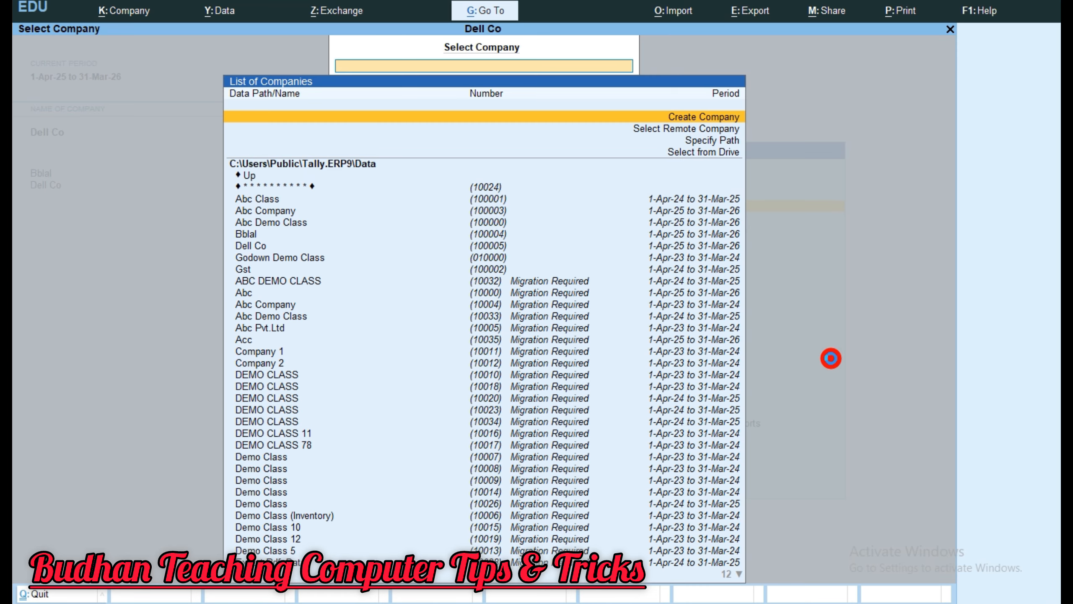
key("Return")
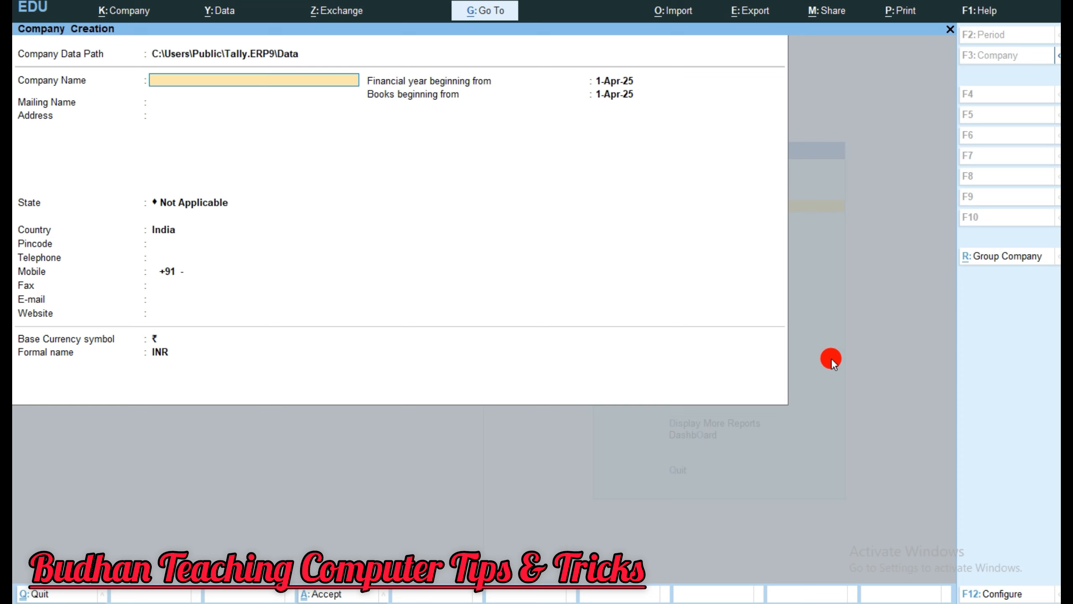
Name the new company Abc123, keep the same mailing name and leave the address blank.
type("Abc123")
key("Return")
key("Return")
key("Return")
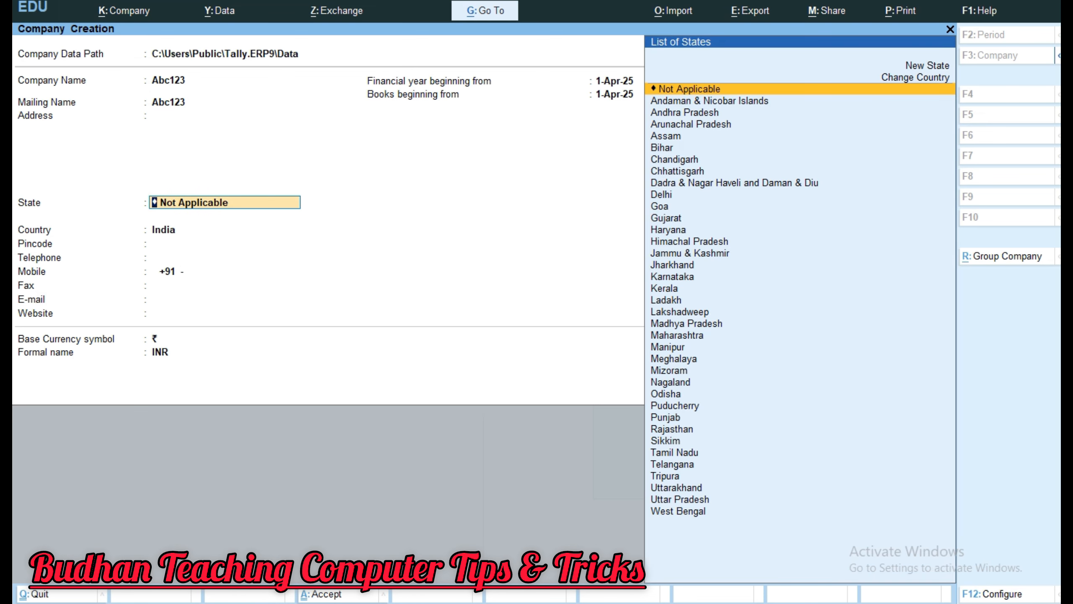
Set the company's state to West Bengal and save it with blank contact details and the default ₹ INR currency.
type("W")
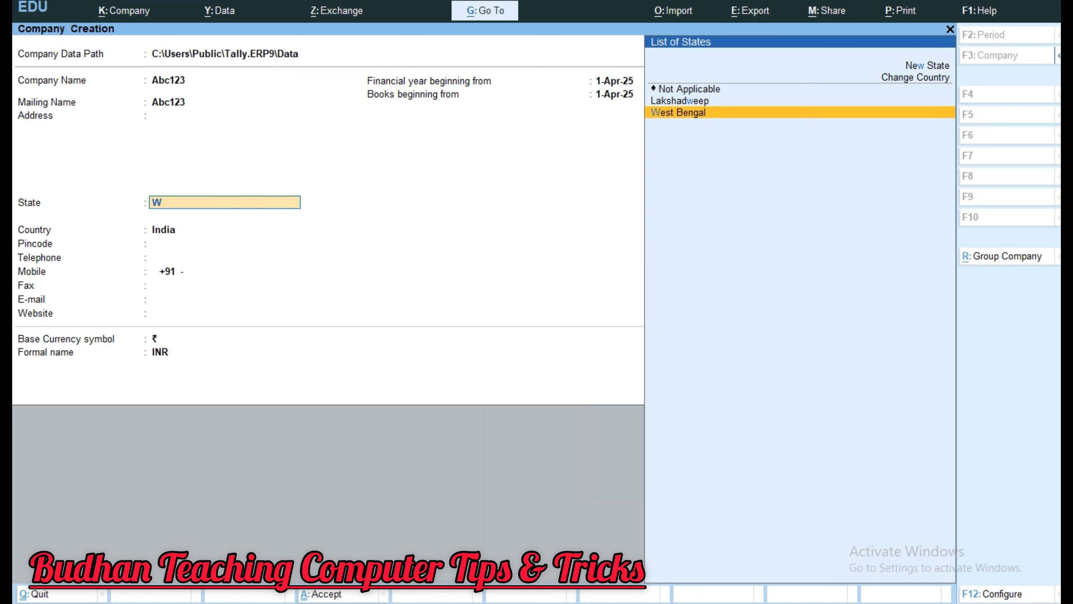
key("Return")
key("Return")
key("Return")
key("Return")
key("Return")
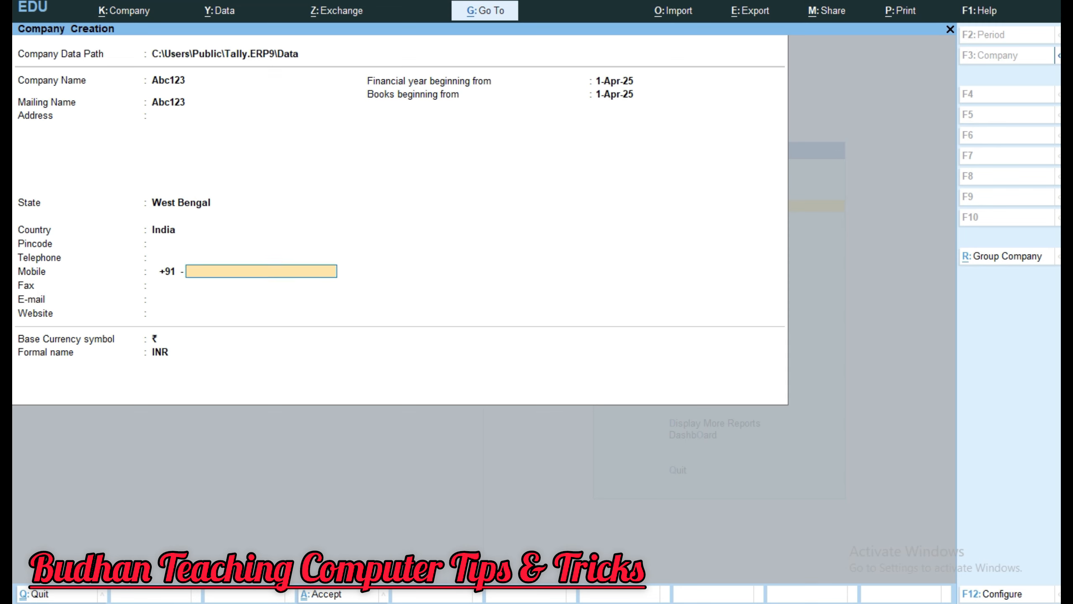
key("Return")
key("Return")
key("Return")
key("Return")
key("Return")
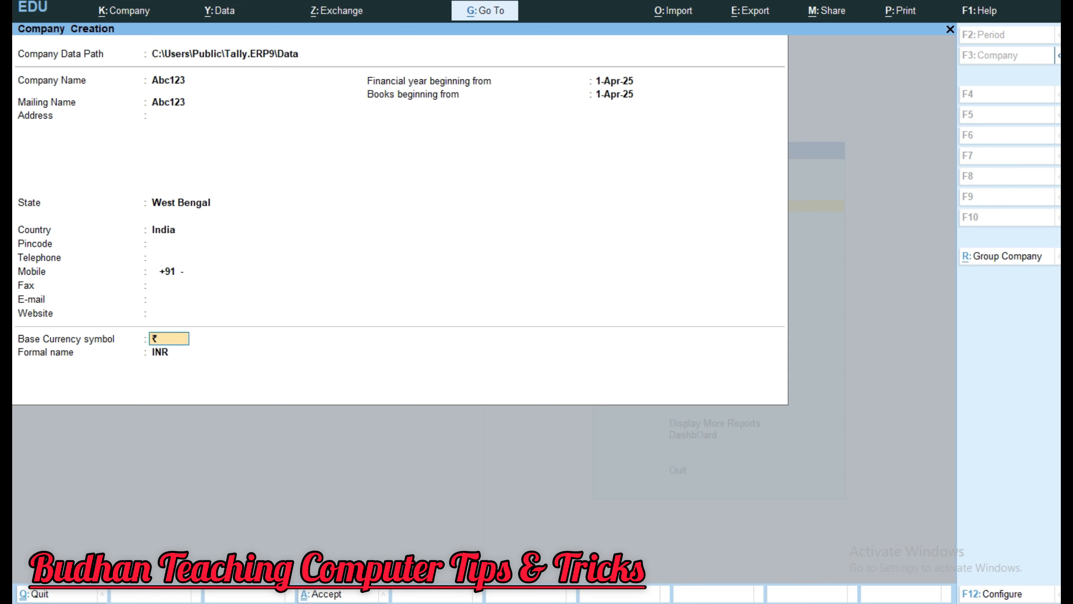
key("Return")
key("Return")
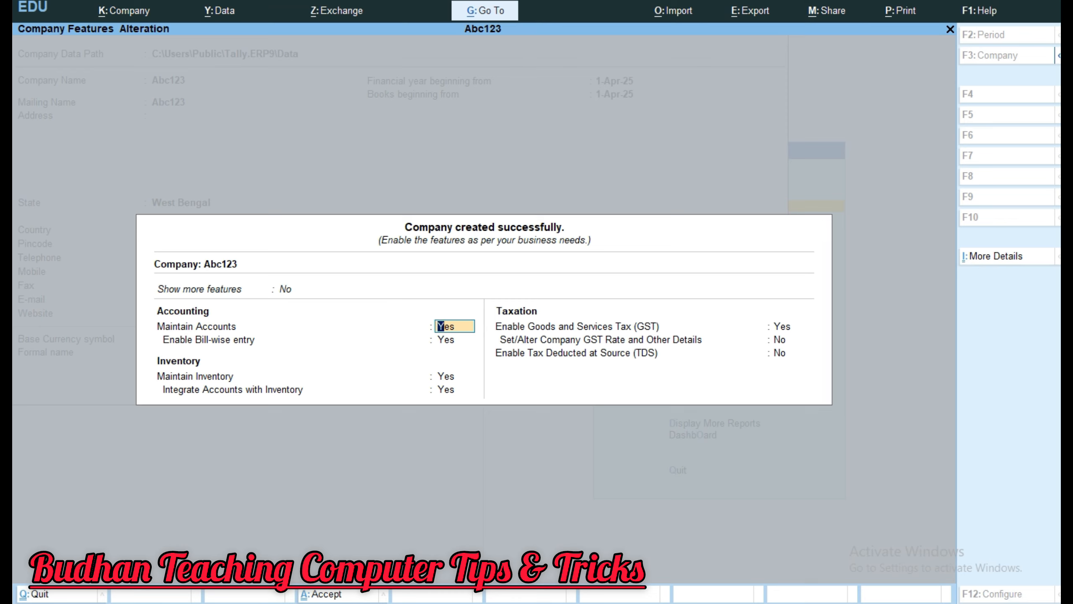
Keep the accounting and inventory features set to Yes and enable Goods and Services Tax (GST).
key("Return")
key("Return")
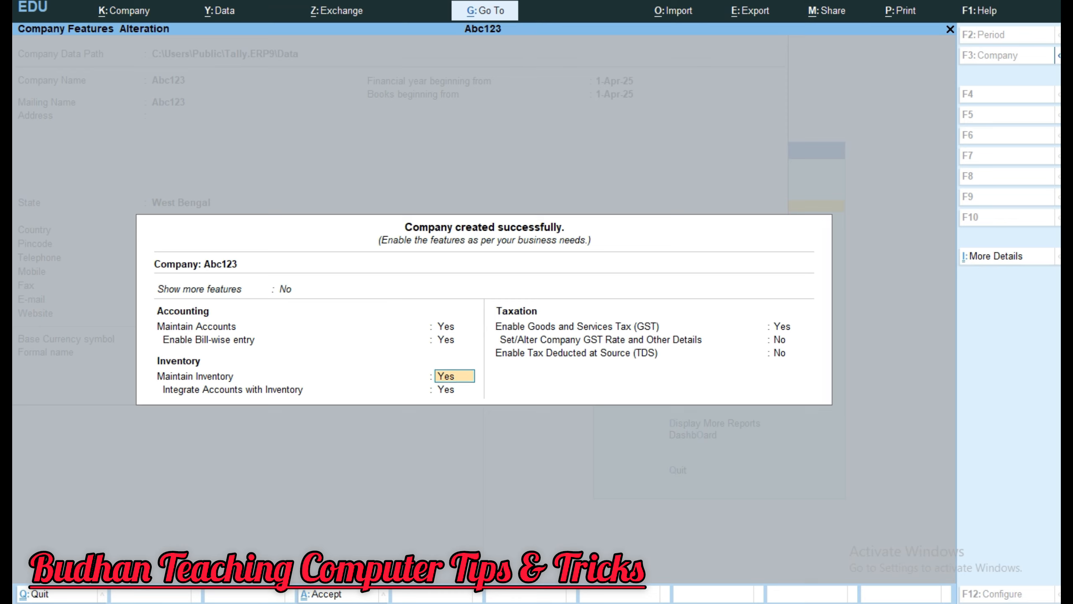
key("Return")
key("Return")
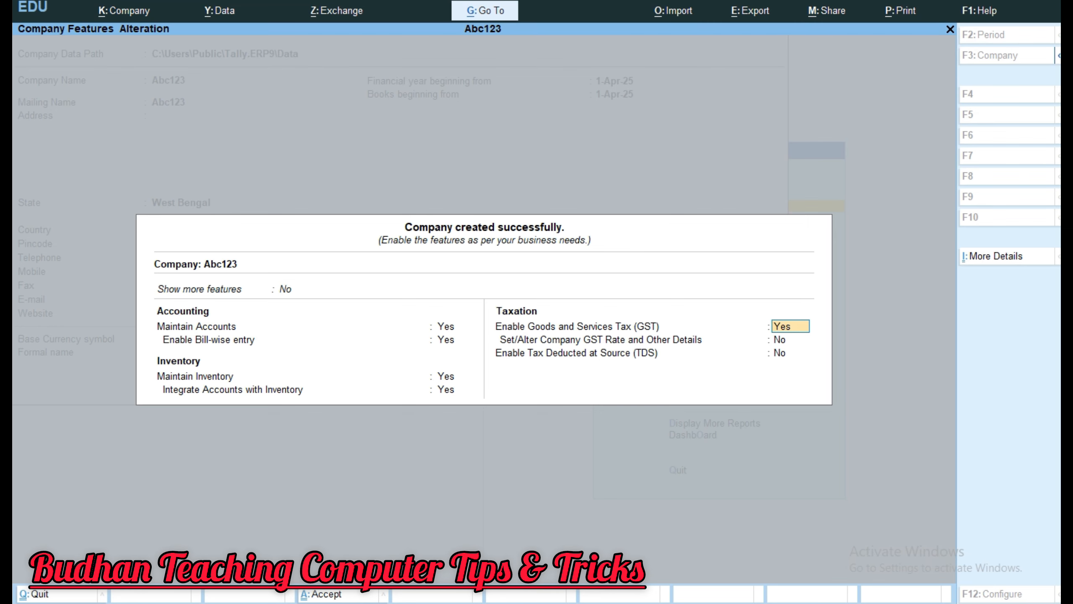
key("Return")
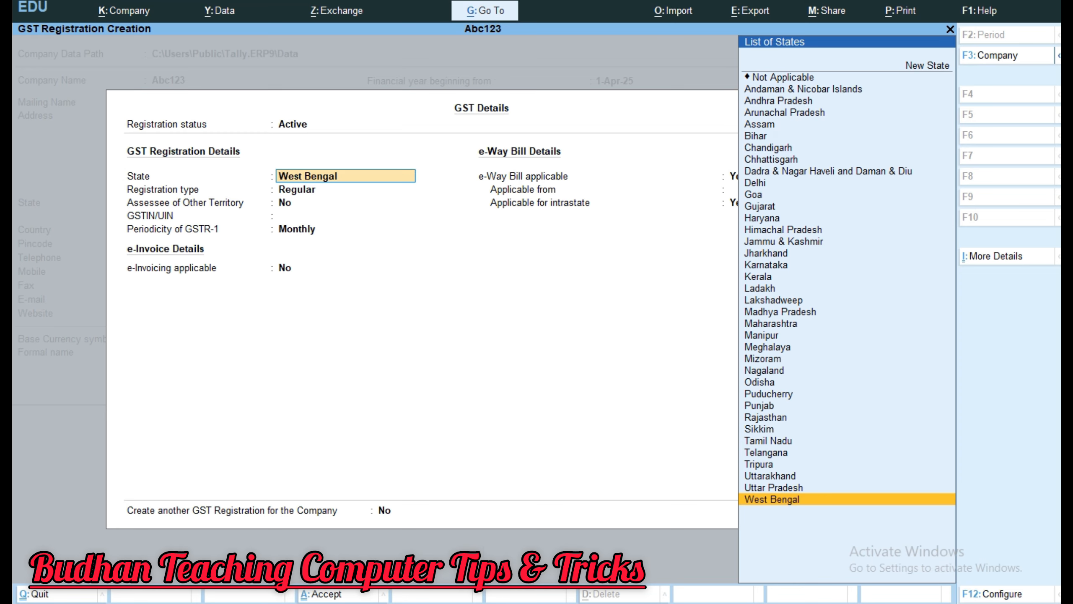
Fill in the GST registration for West Bengal as Regular, not an assessee of other territory, and enter the company's GSTIN/UIN.
key("Return")
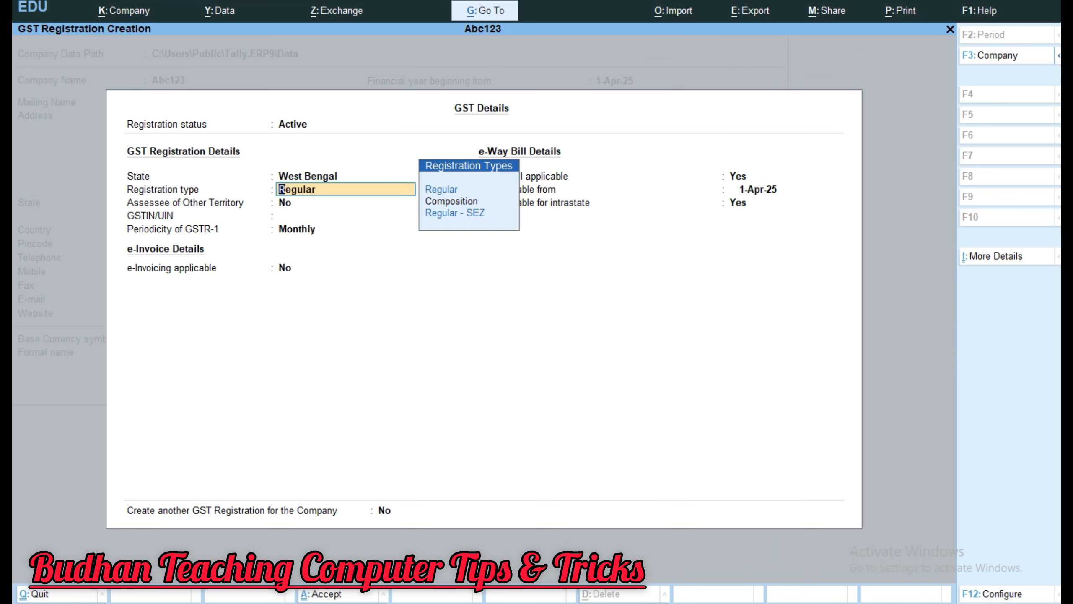
key("Down")
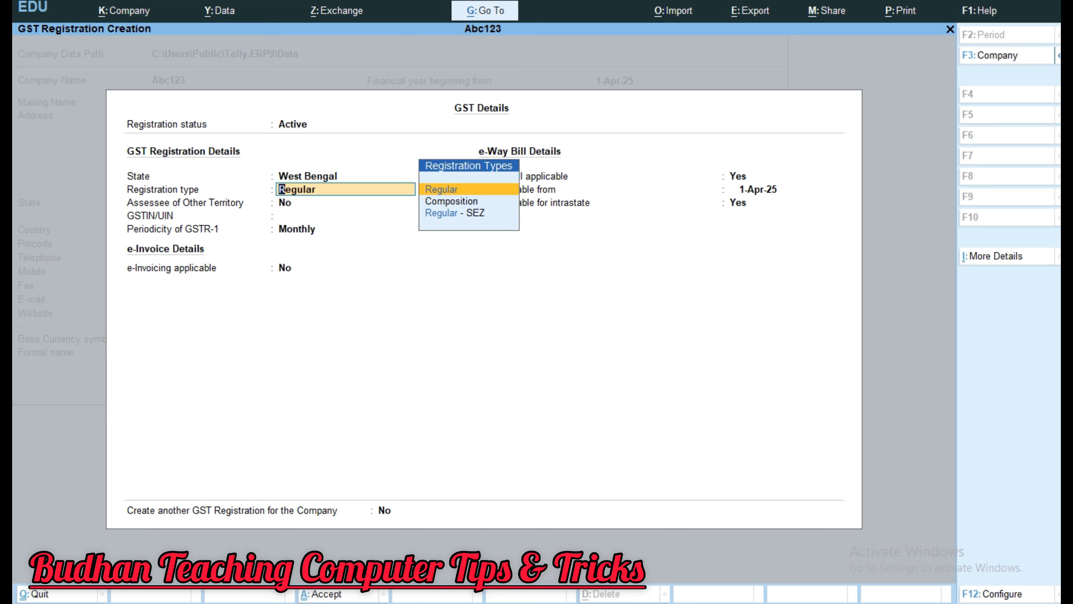
key("Return")
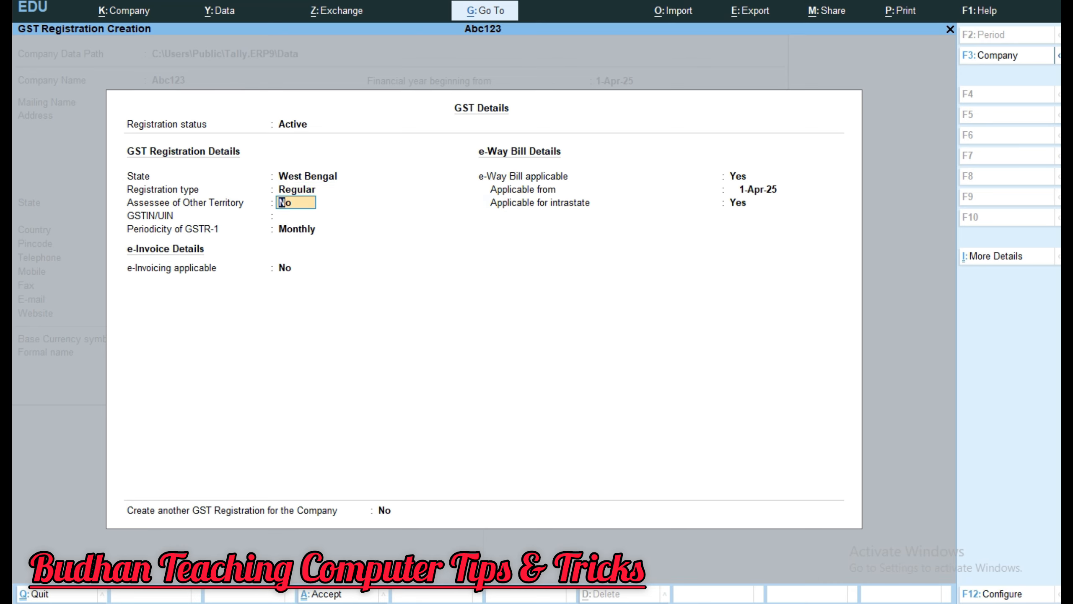
key("Return")
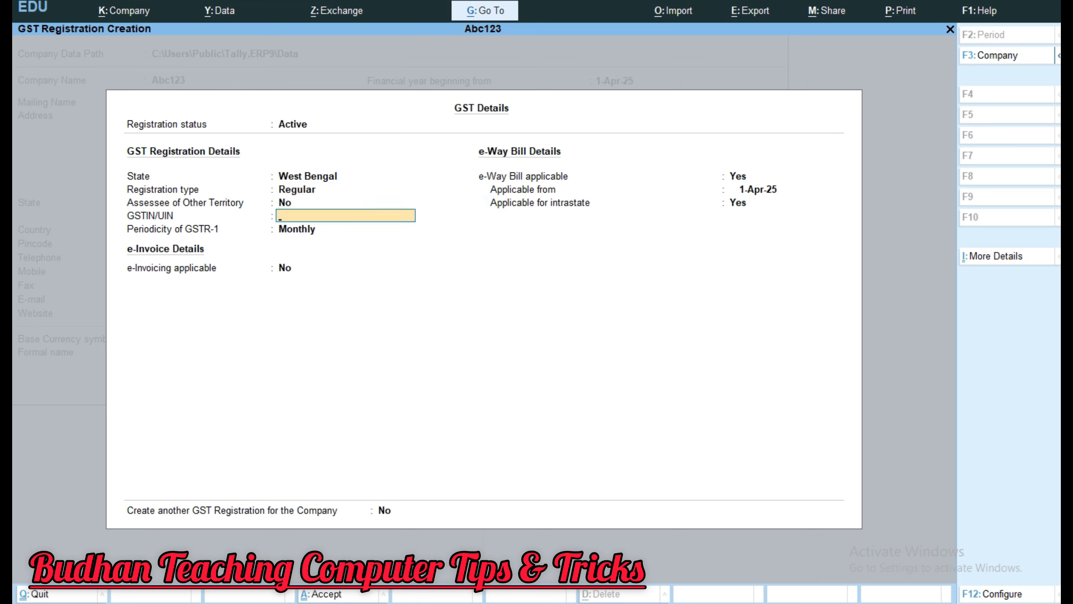
type("19AAAAAAAAAABM2")
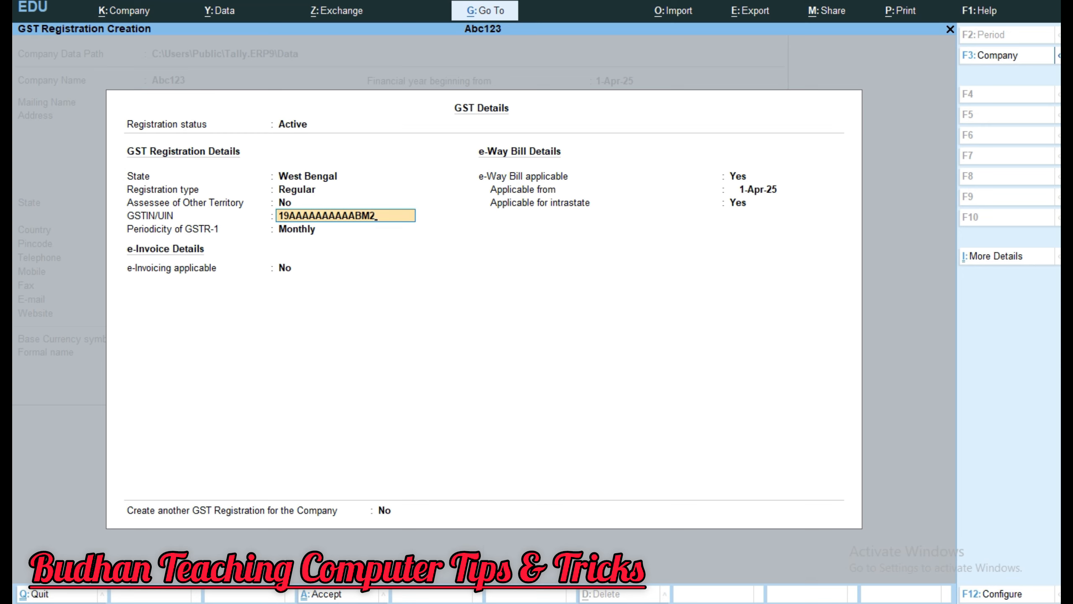
key("Return")
key("Return")
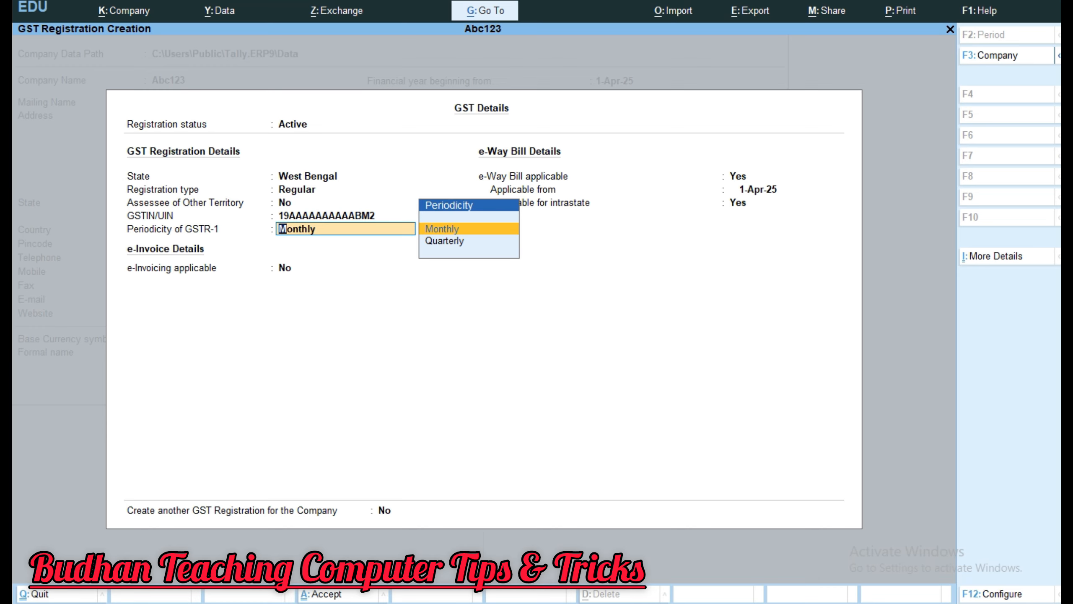
Save the GST registration with monthly GSTR-1, no e-invoicing, and e-Way Bill applicable from 1-Apr-25, including intrastate.
key("Return")
key("Return")
key("Return")
key("Return")
key("Return")
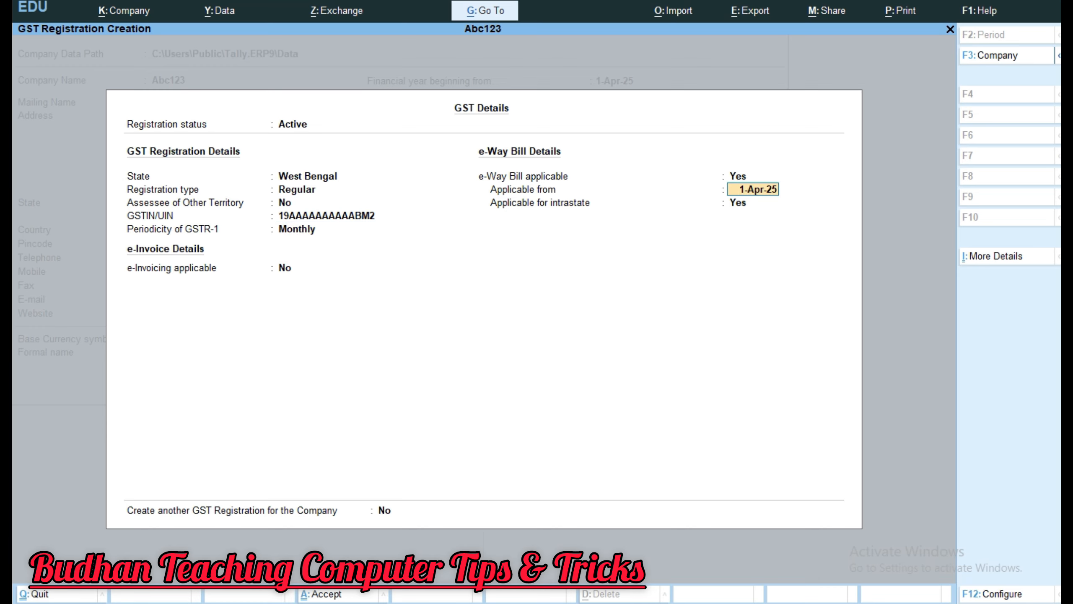
key("Return")
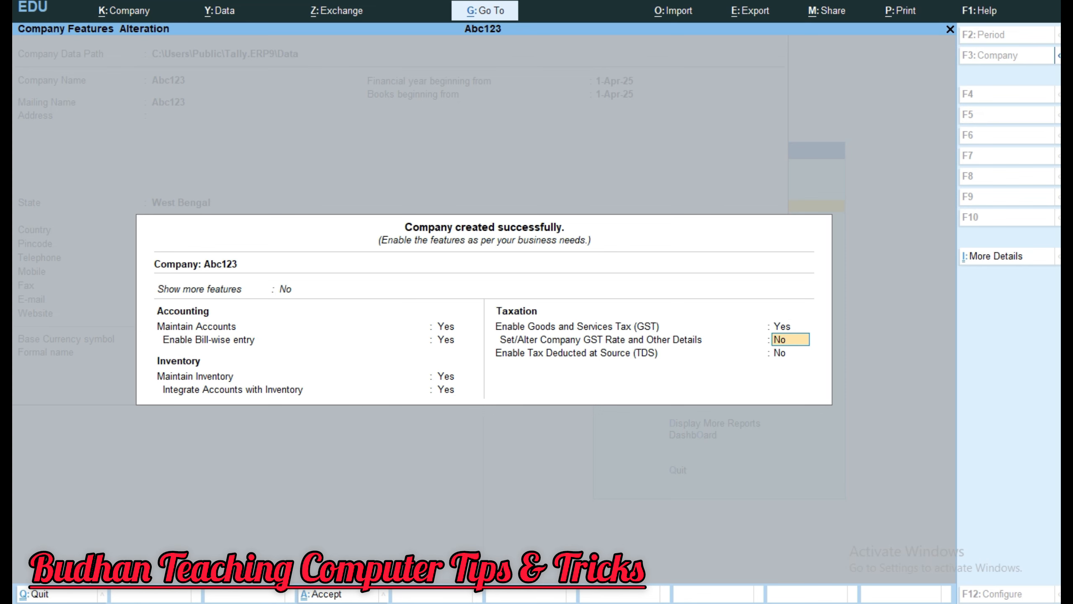
Enable Set/Alter Company GST Rate and Other Details, choosing Specify Details Here for HSN/SAC with a blank code and description.
type("y")
key("Return")
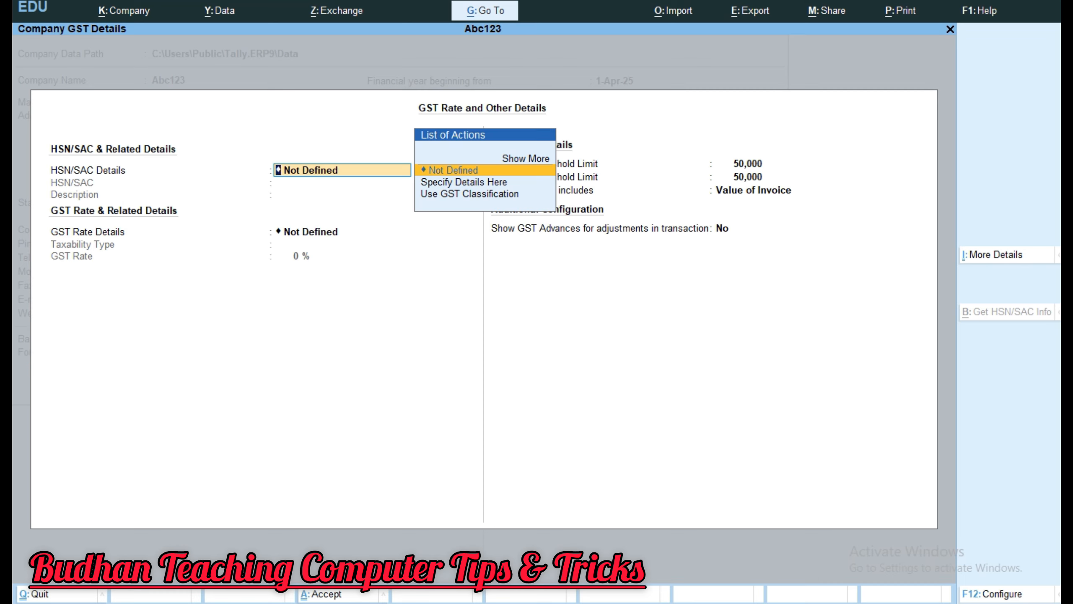
key("Down")
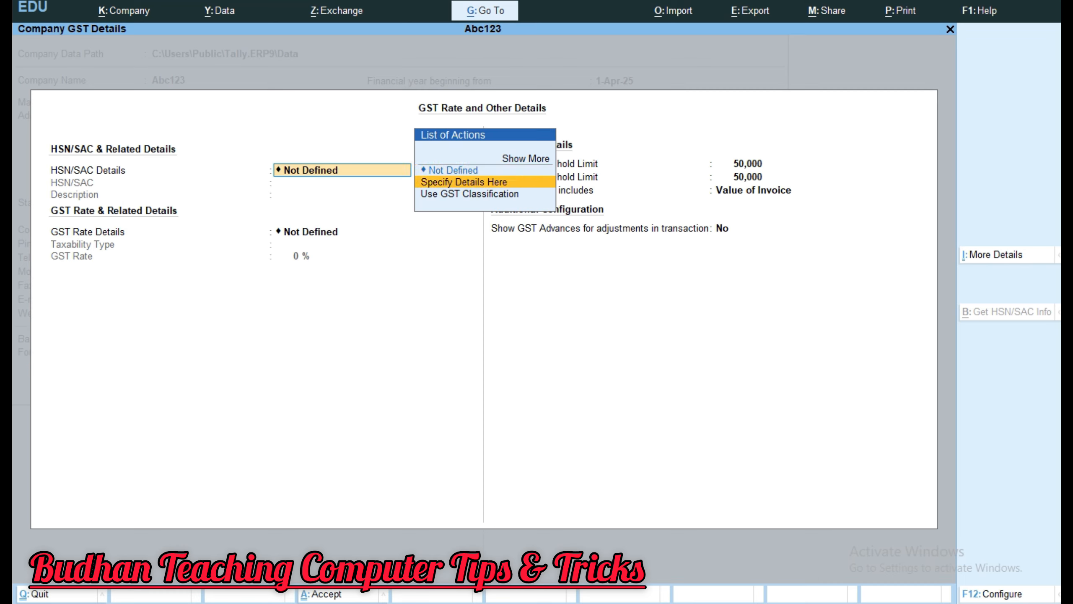
key("Return")
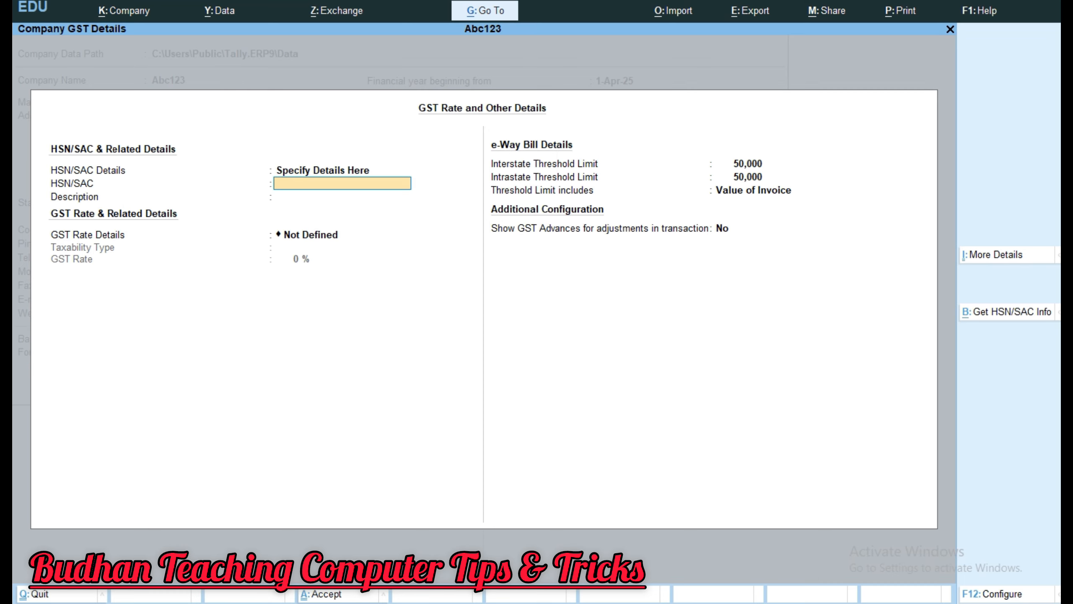
key("Return")
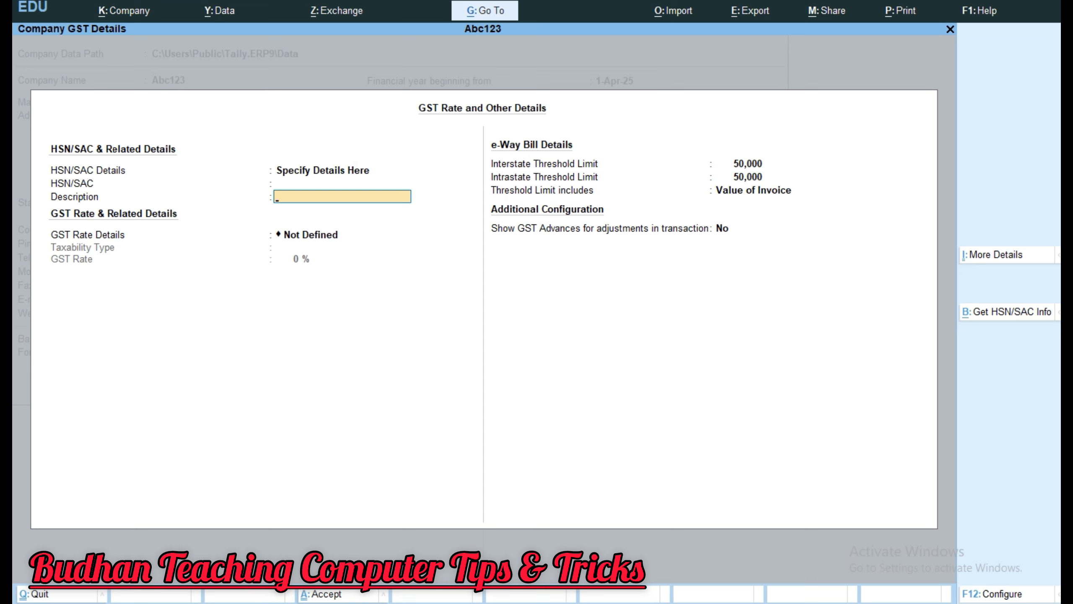
key("Return")
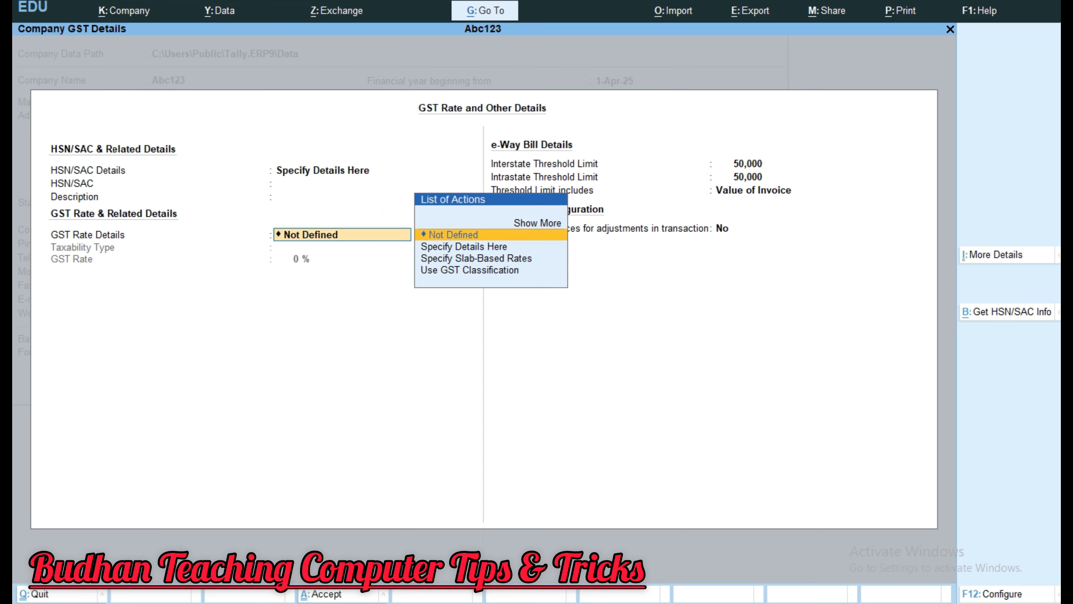
Specify the company's GST rate details directly, with taxability type Taxable and a GST rate of 18%.
key("Down")
key("Down")
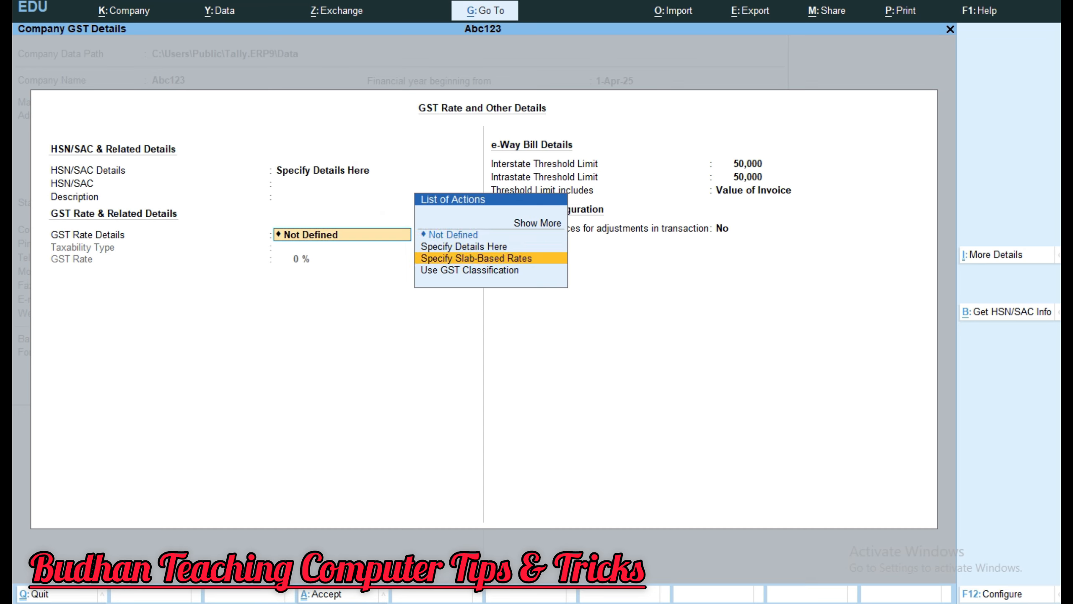
key("Up")
key("Return")
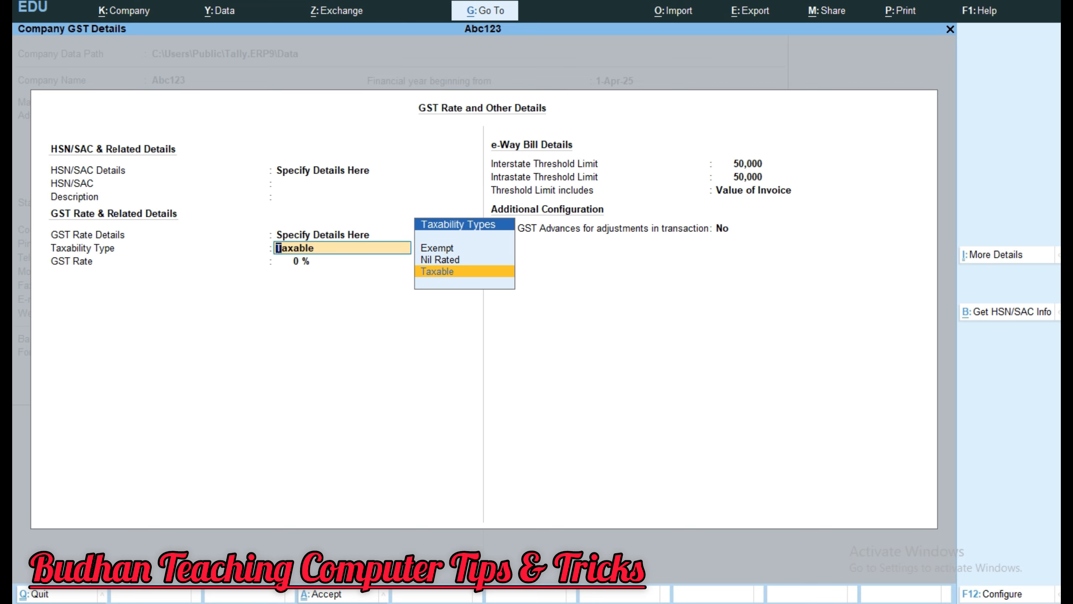
key("Return")
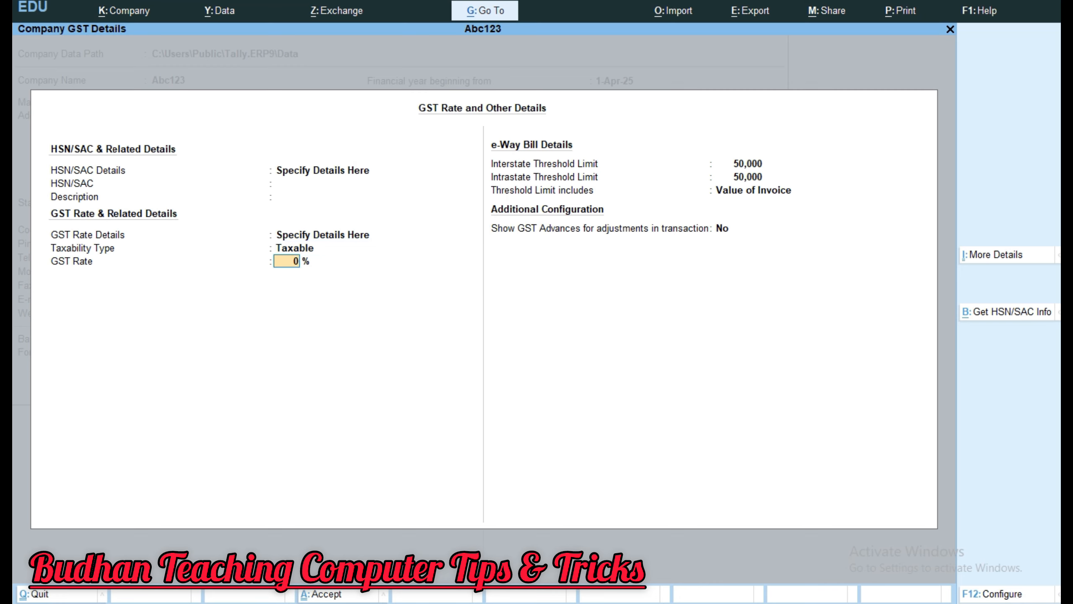
type("18")
key("Return")
Accept the default e-Way Bill threshold settings and save the company features with TDS set to No.
key("Return")
key("Return")
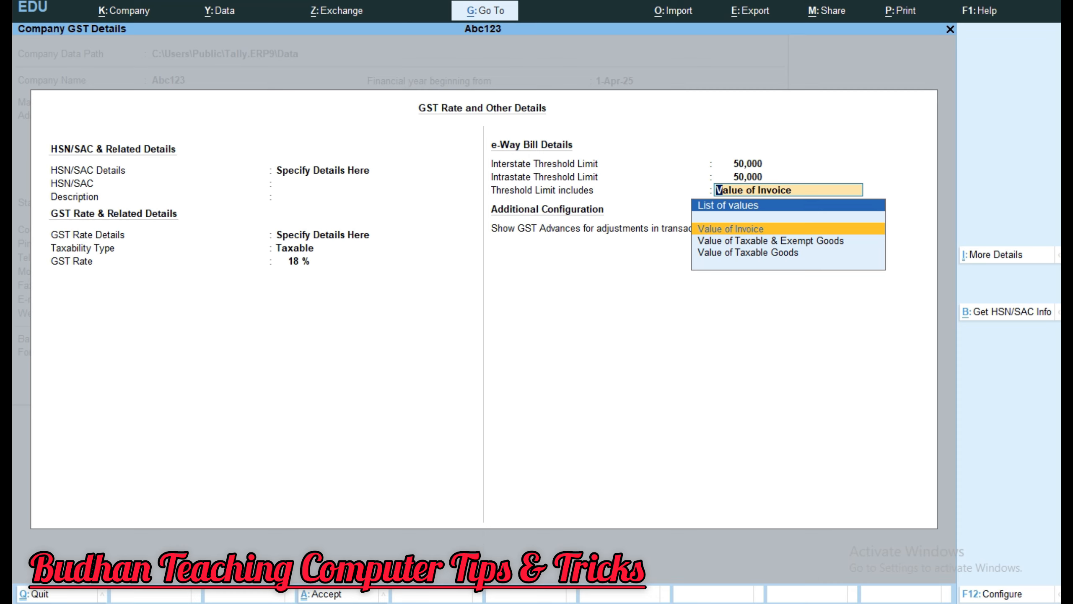
key("Return")
key("Return")
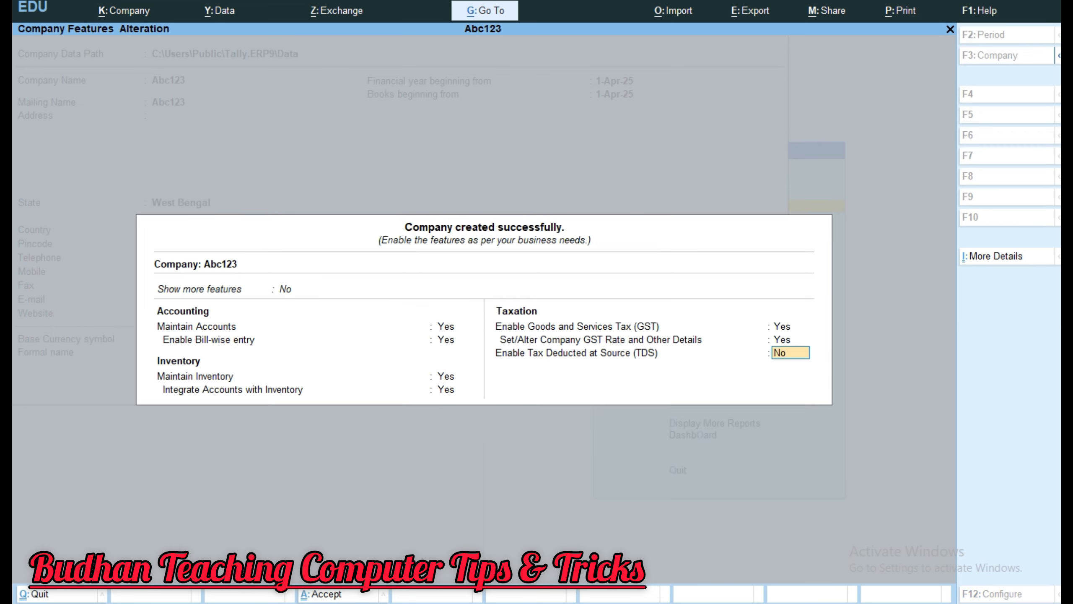
key("Return")
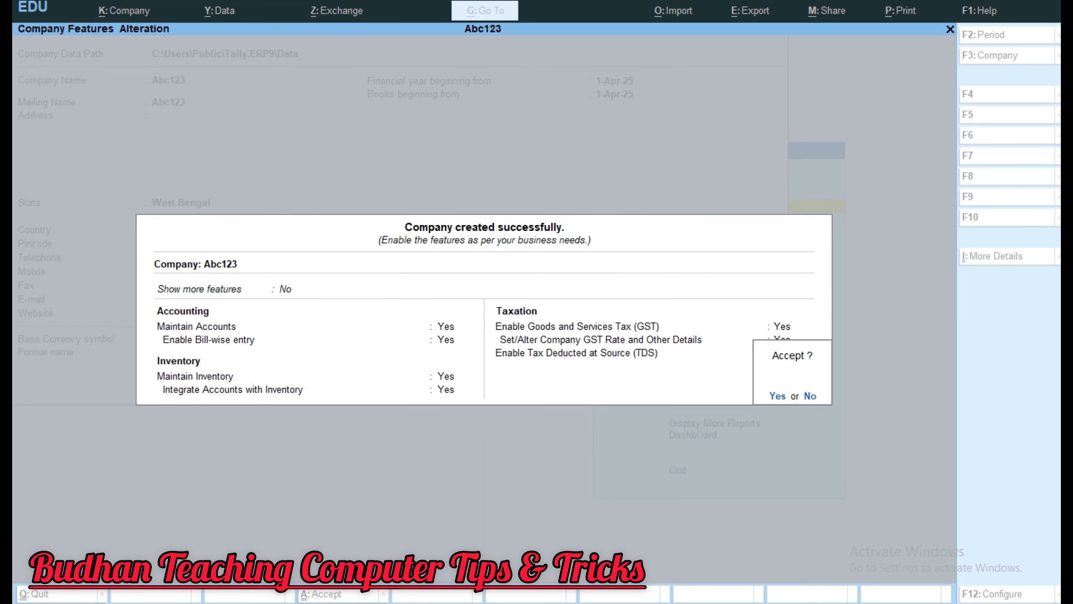
key("Return")
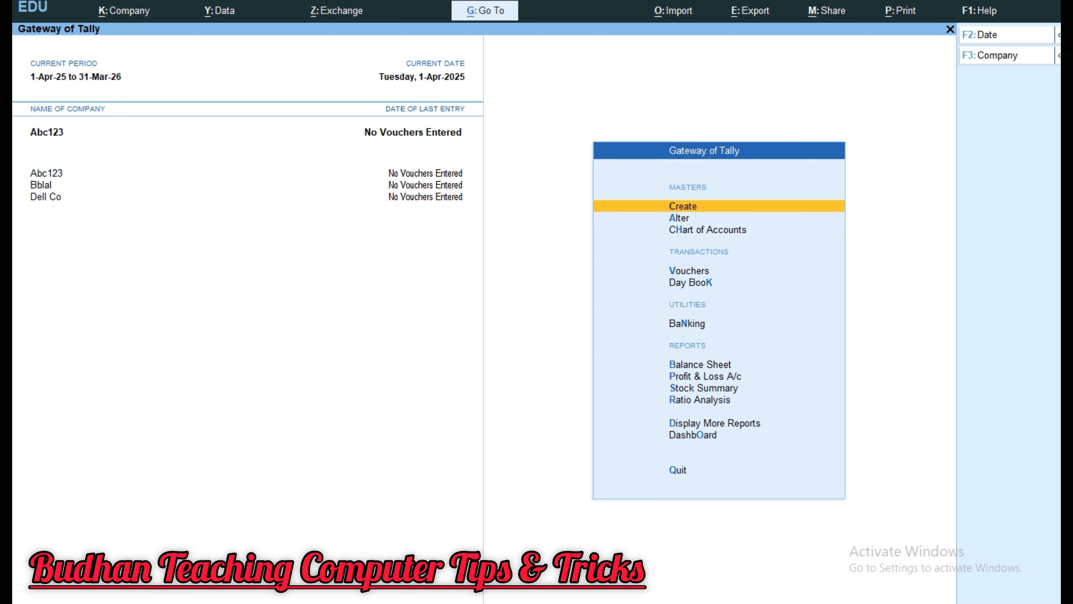
Open voucher entry and give the purchase voucher supplier invoice number pur/bill/01 dated 1-Apr-25.
key("Down")
key("Down")
key("Down")
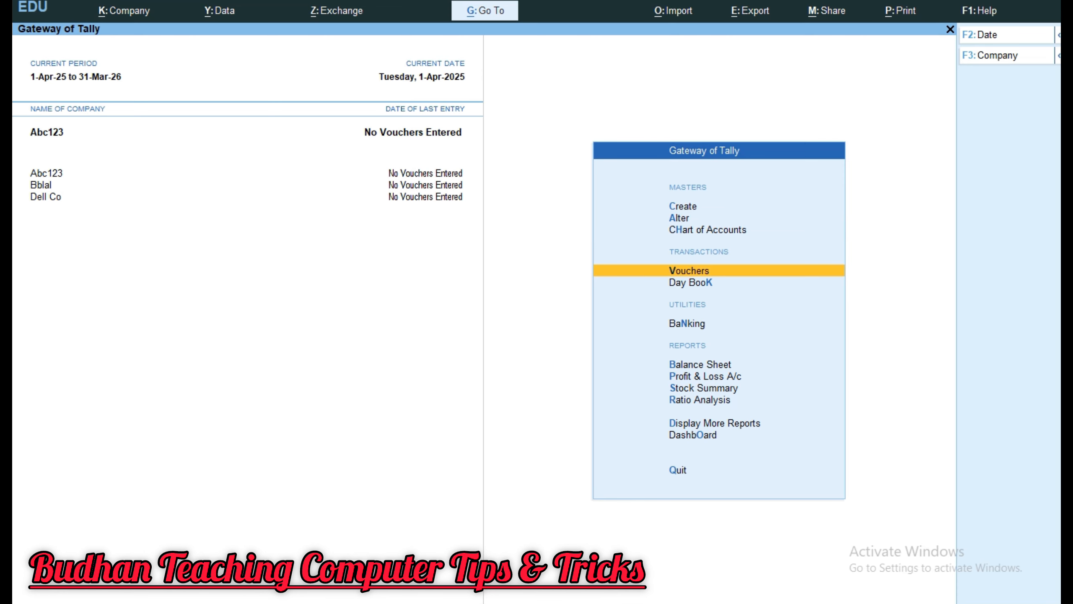
key("Return")
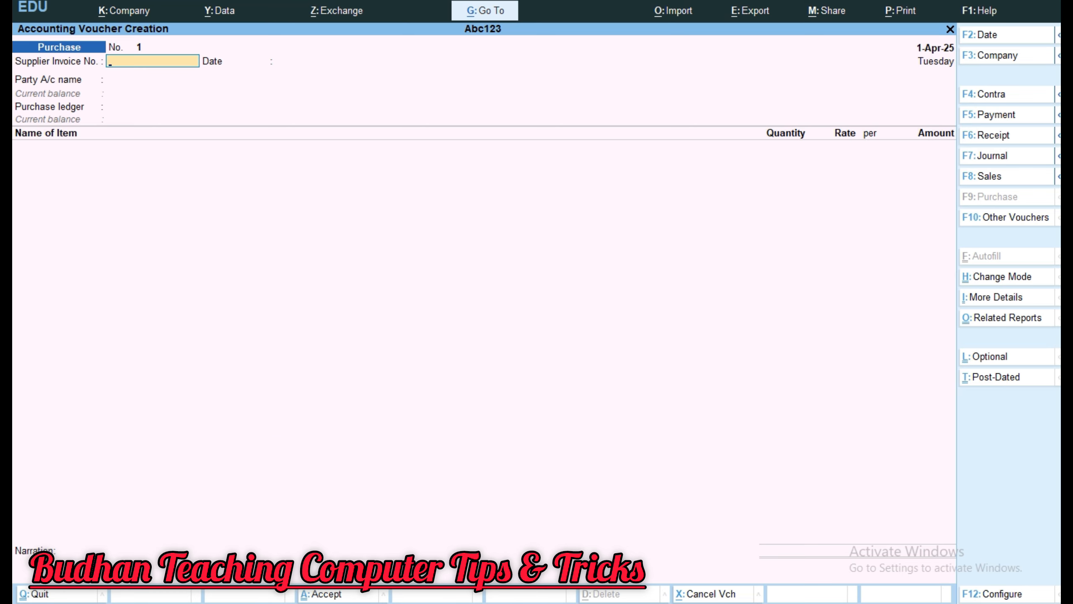
type("pur/bill/01")
key("Return")
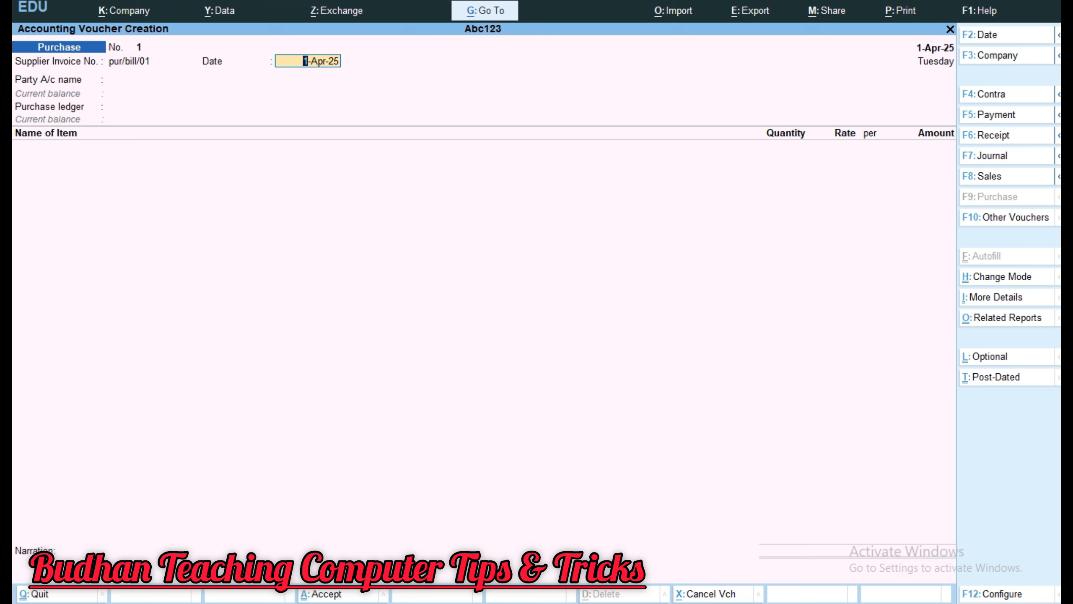
key("Return")
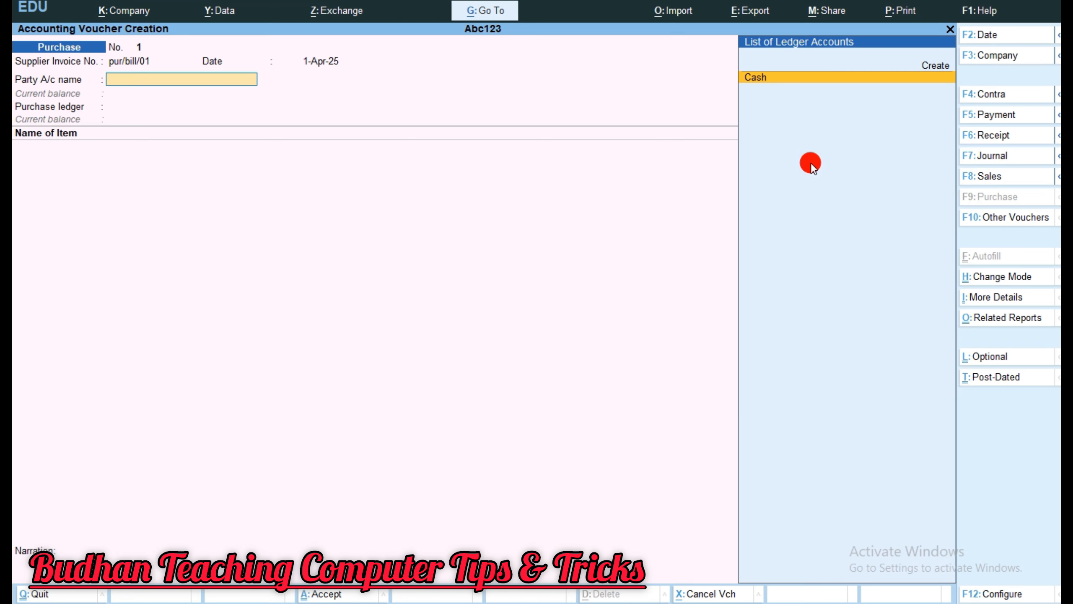
Create a party ledger named Balaji Store under the Sundry Creditors group from the purchase voucher.
key("alt+c")
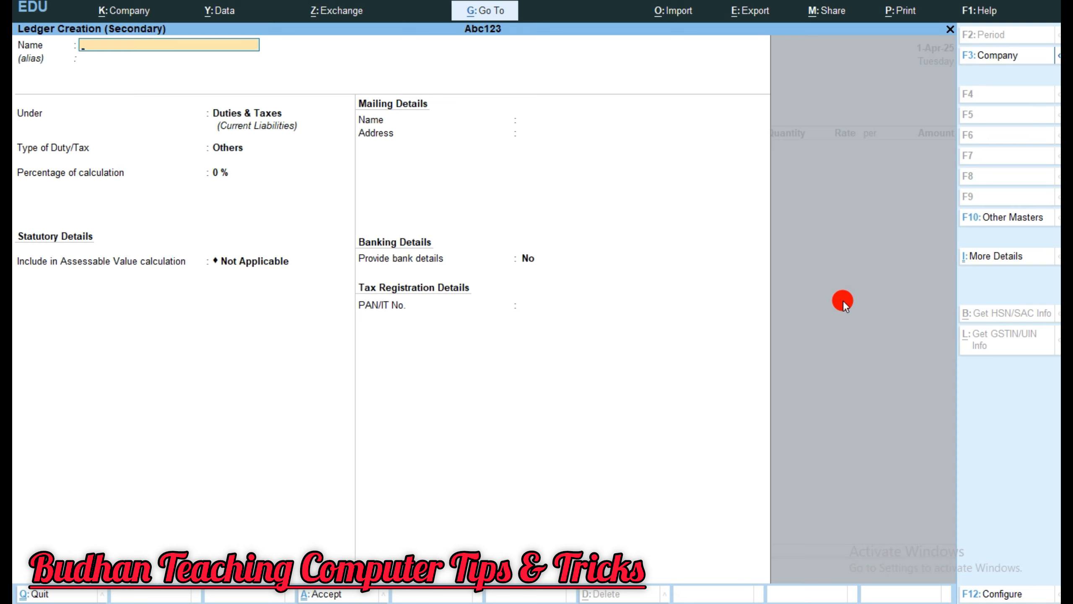
type("Balaji Store")
key("Return")
key("Return")
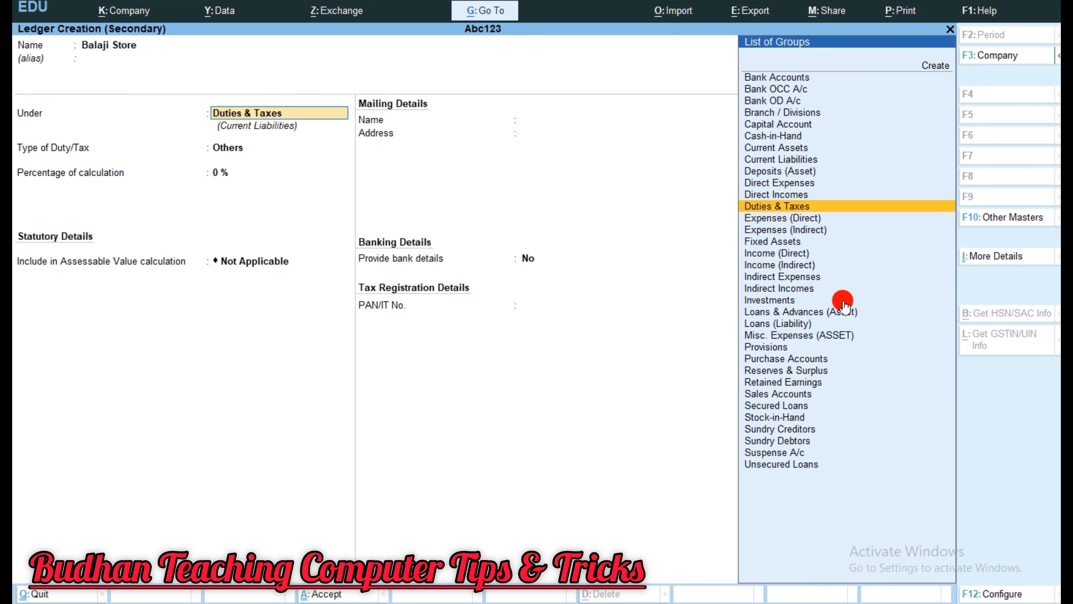
type("S")
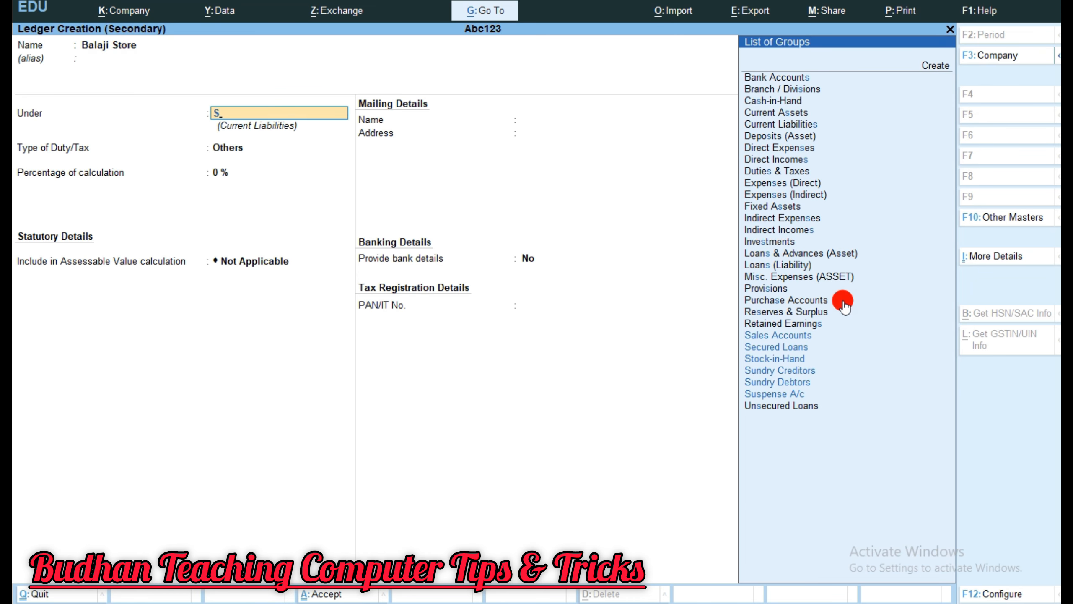
key("Down")
key("Down")
key("Down")
key("Down")
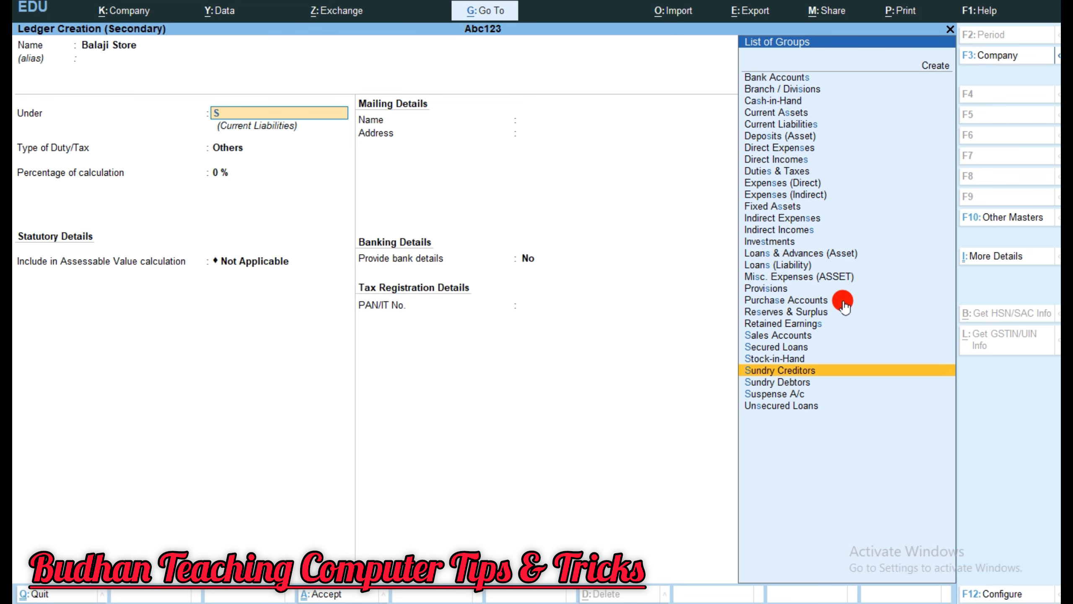
key("Return")
Keep bill-by-bill balances on and the credit-days check off for Balaji Store, with state West Bengal, country India and no bank details.
key("Return")
key("Return")
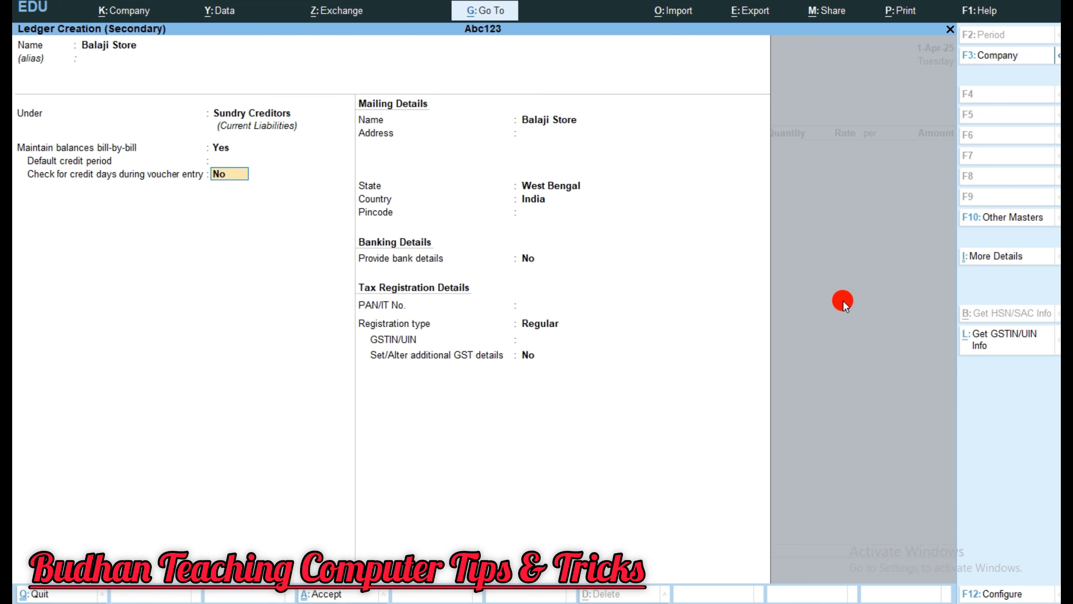
key("Return")
key("Return")
key("Return")
key("Return")
key("BackSpace")
key("BackSpace")
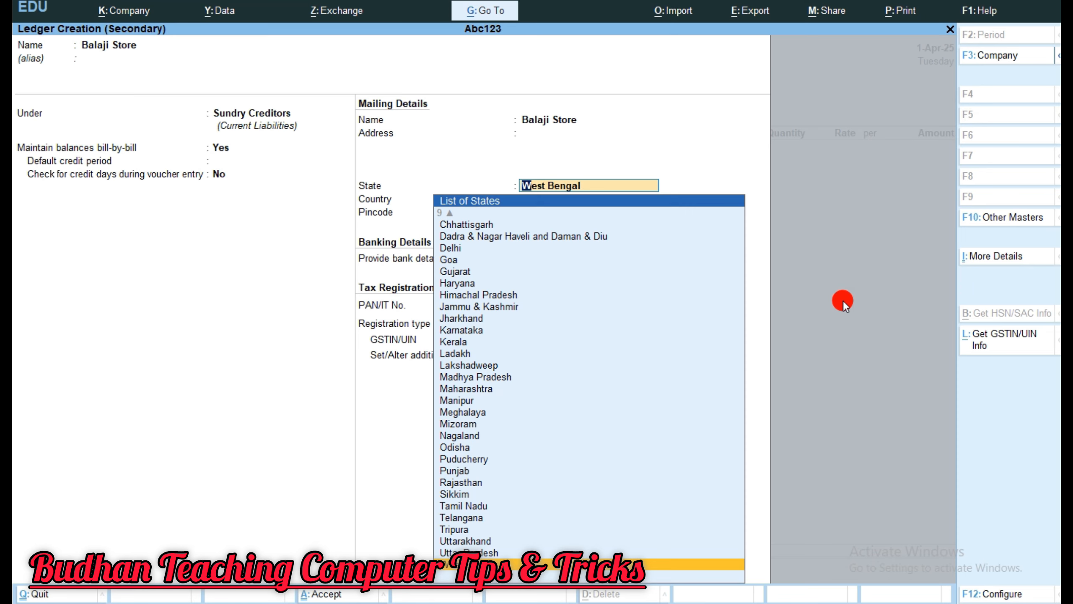
key("Return")
key("Return")
key("Return")
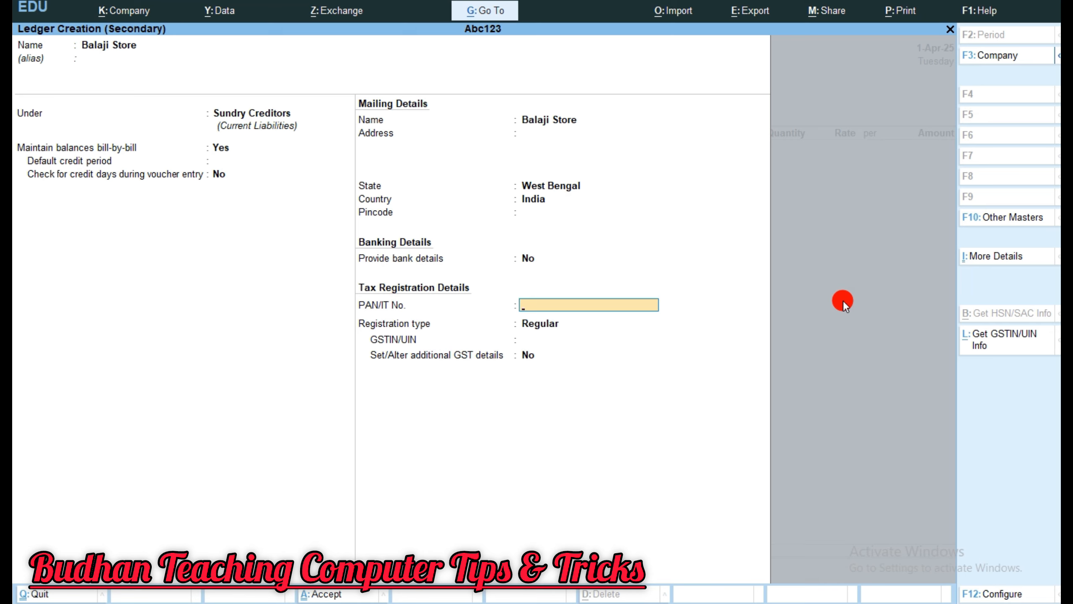
Set Balaji Store's registration type to Regular, enable additional GST details with West Bengal supply and transporter No, and save the ledger.
key("Return")
key("Return")
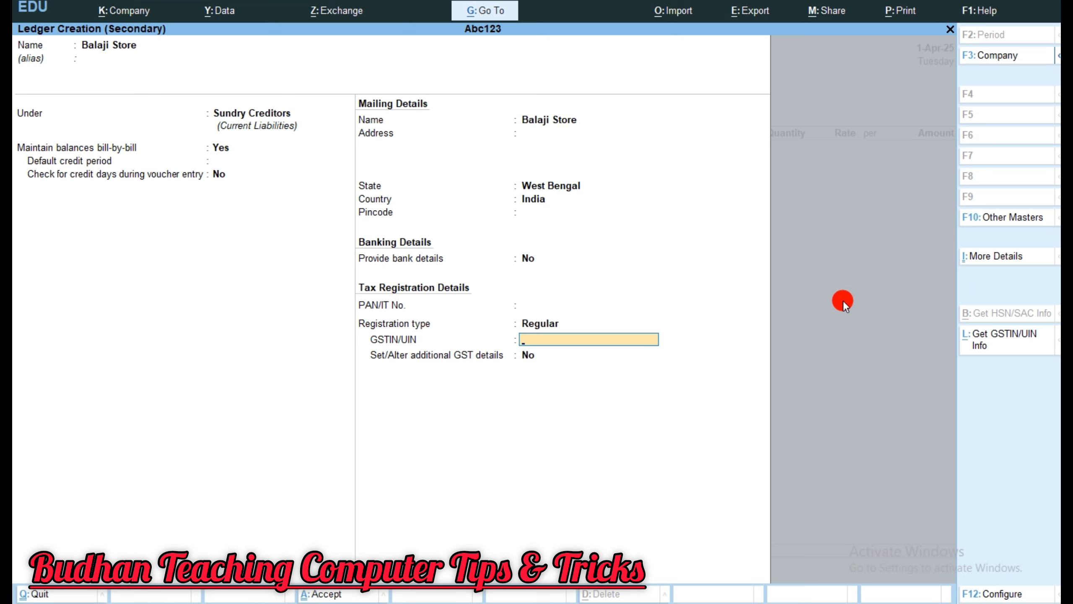
key("Return")
key("Return")
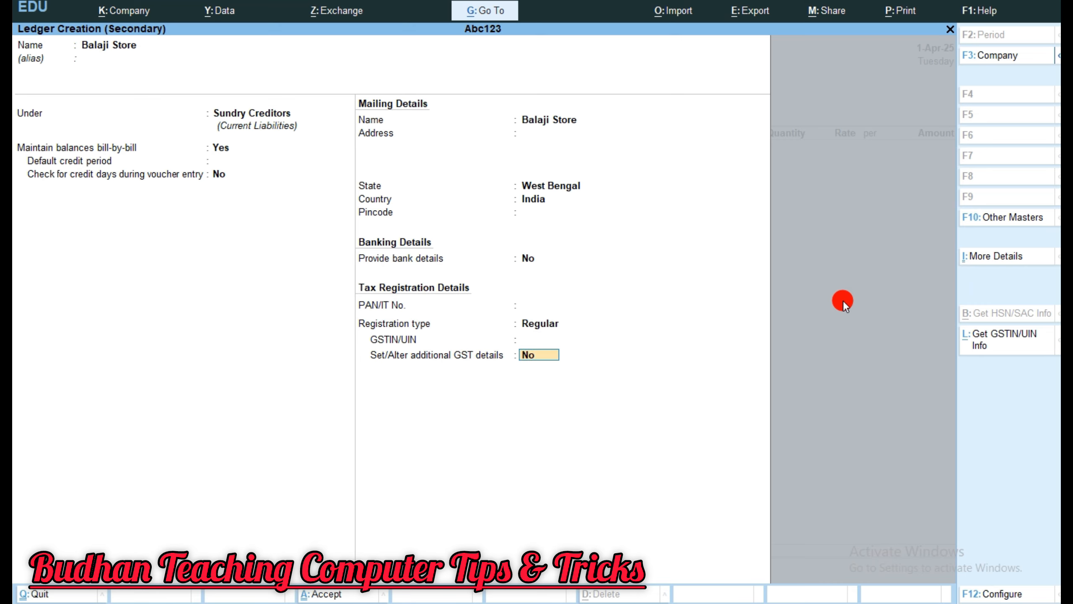
key("Return")
type("ndry")
key("Return")
key("Return")
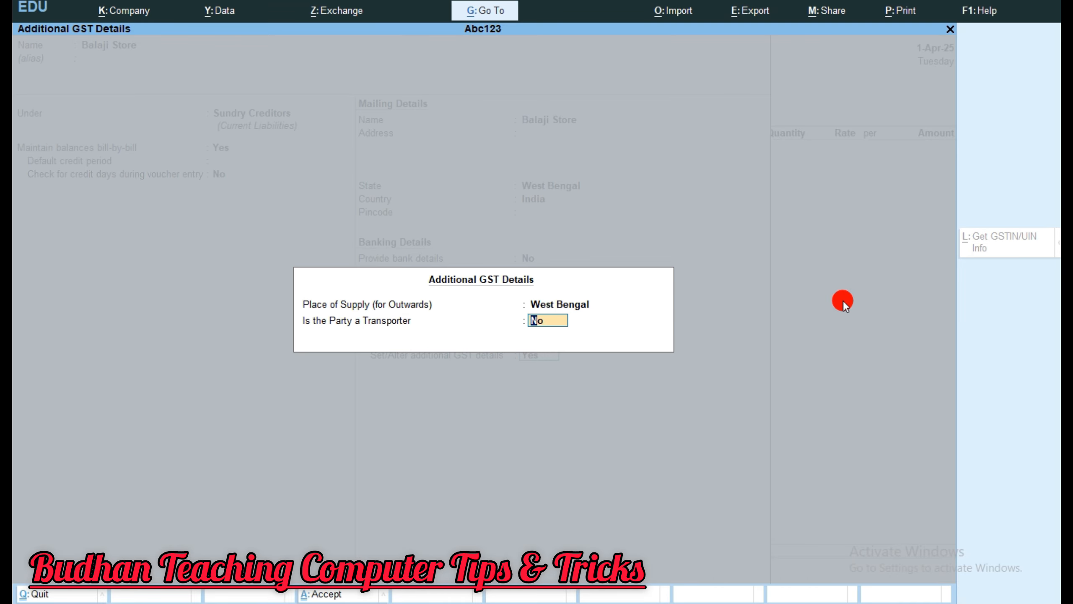
key("Return")
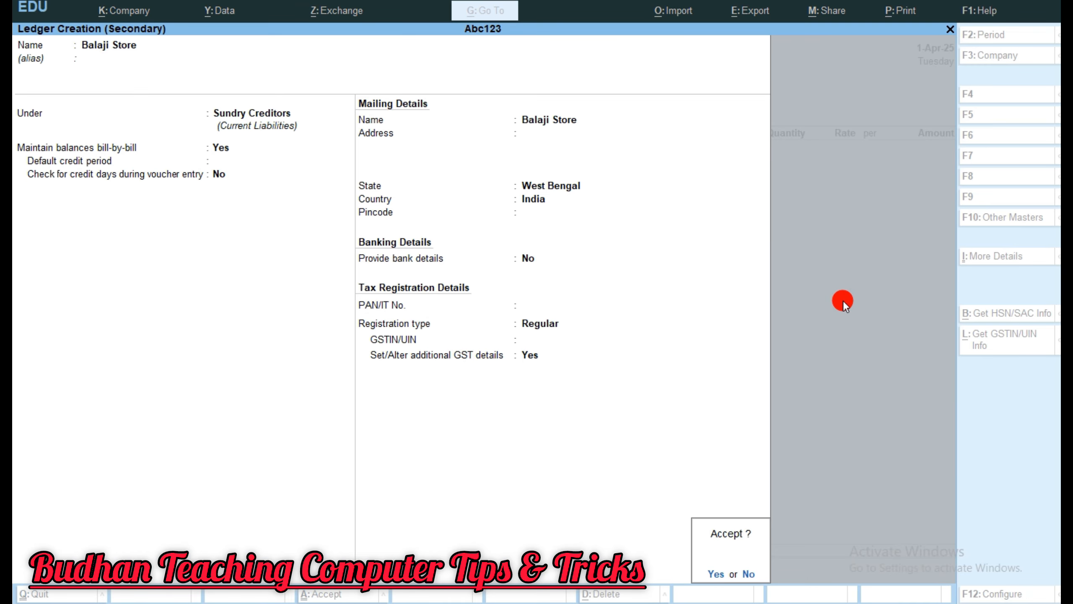
key("y")
Leave the voucher's receipt details blank and accept the default party details for Balaji Store.
key("Return")
key("Return")
key("Return")
key("Return")
key("Return")
key("Return")
key("Return")
key("Return")
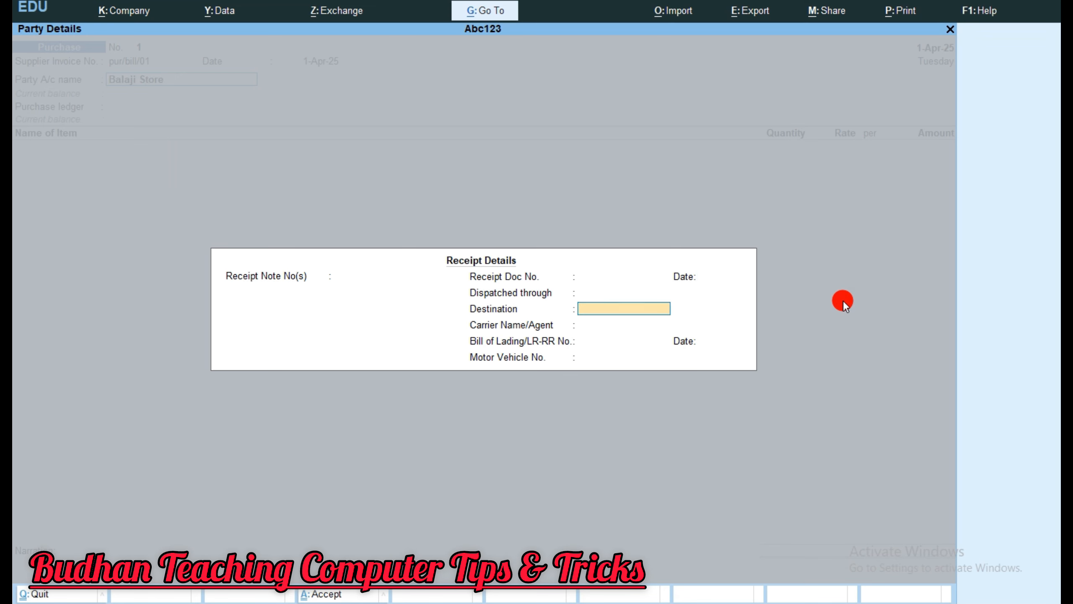
key("Return")
key("Return")
key("Return")
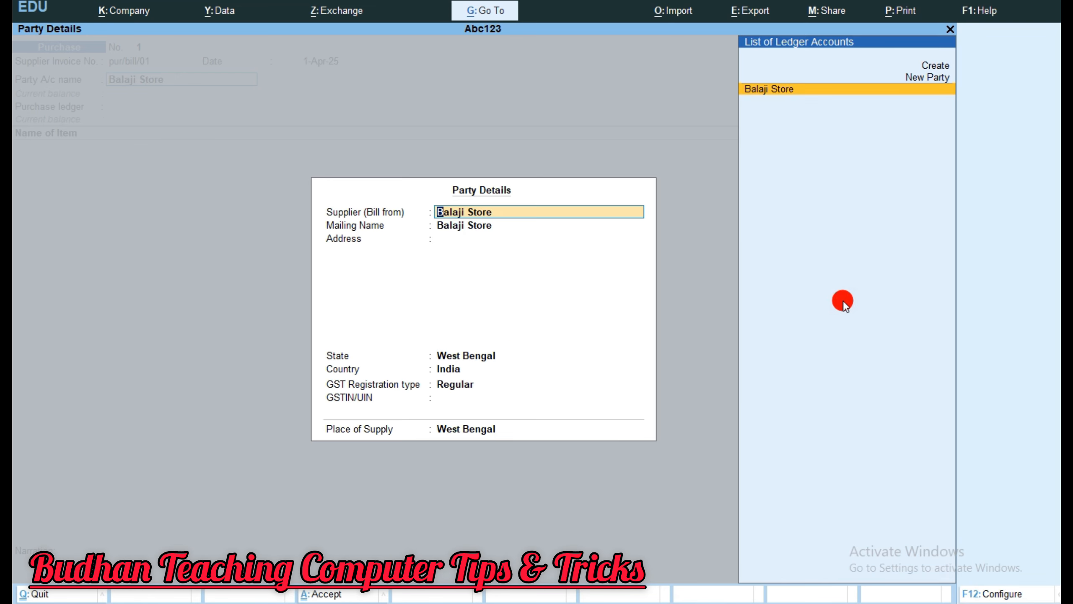
key("Return")
key("Return")
key("Return")
key("Return")
key("Return")
key("Return")
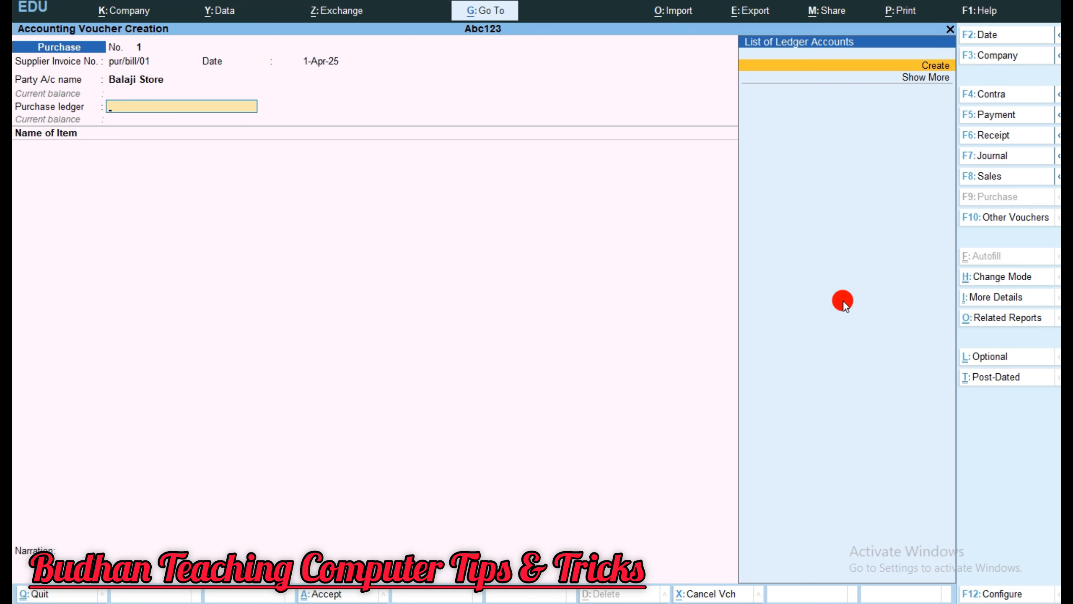
Create a ledger named Purchase A/c under Purchase Accounts, leaving ledger type and assessable value calculation as Not Applicable.
key("Return")
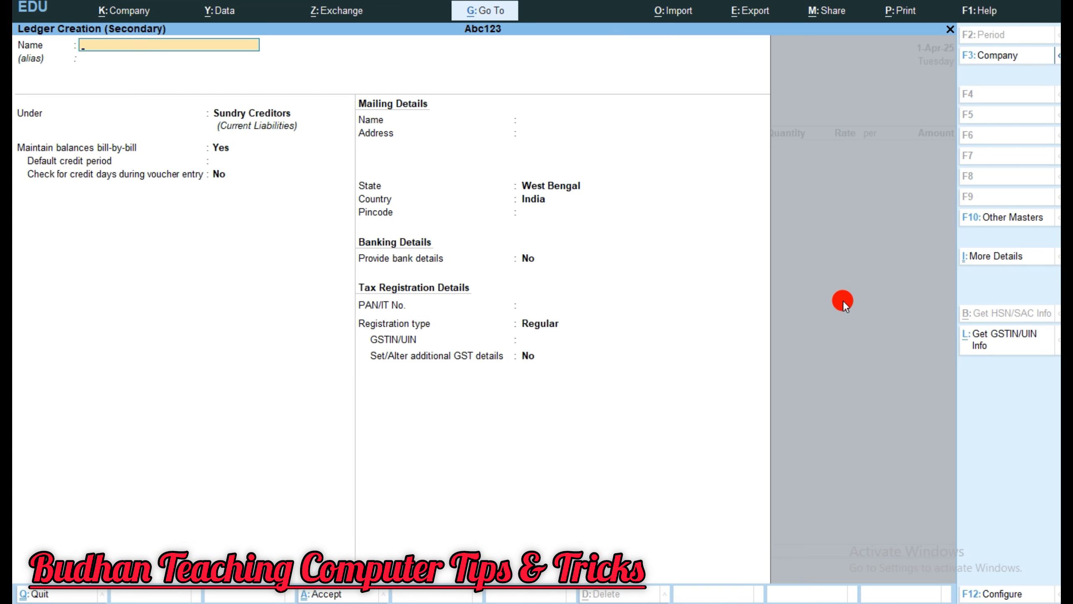
type("Purchase A/c")
key("Return")
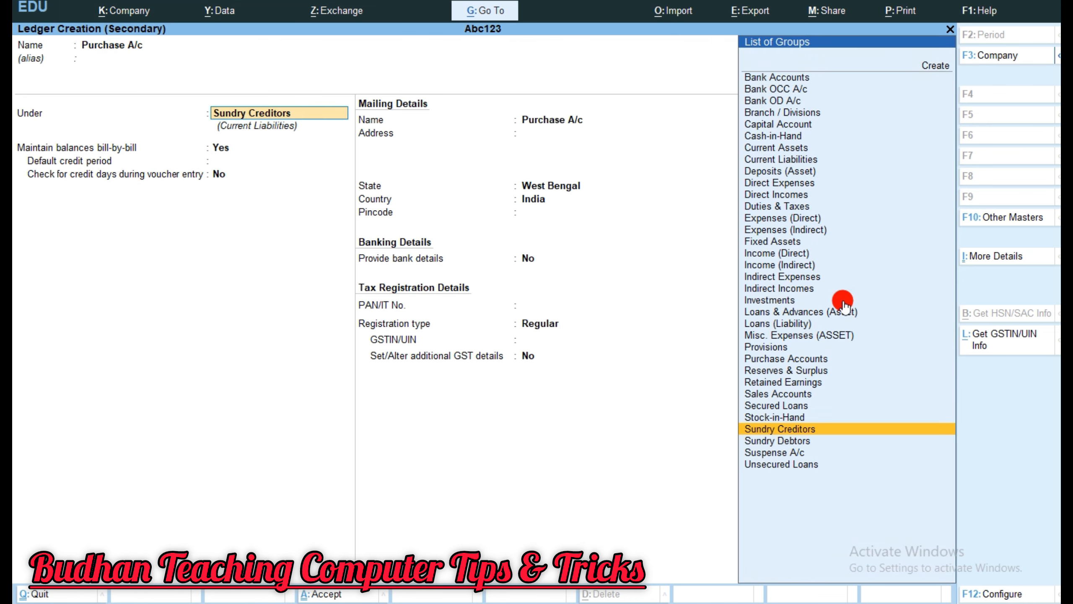
type("Pu")
key("Return")
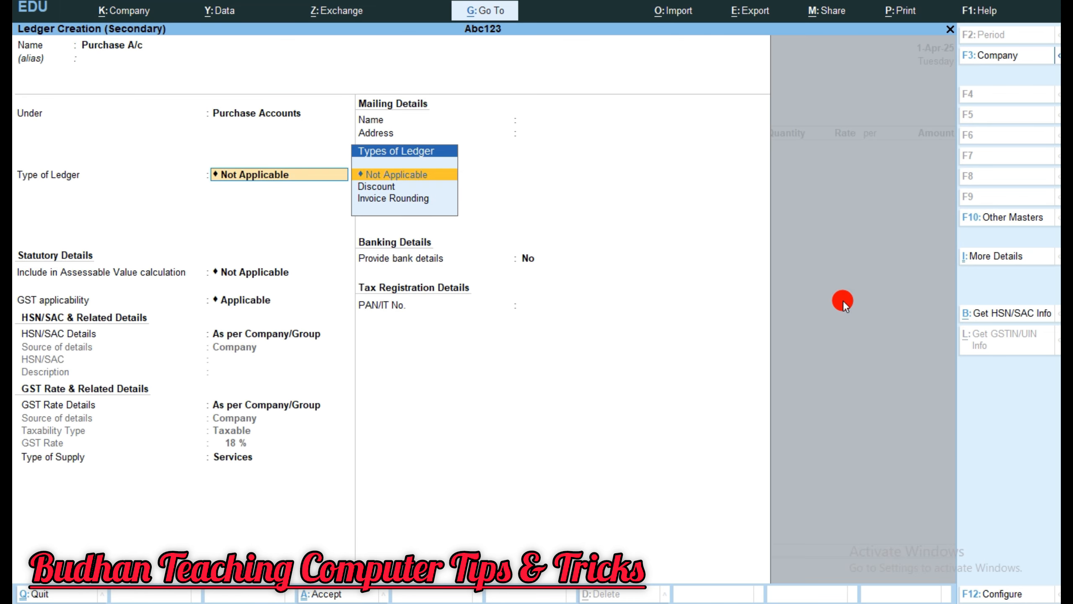
key("Return")
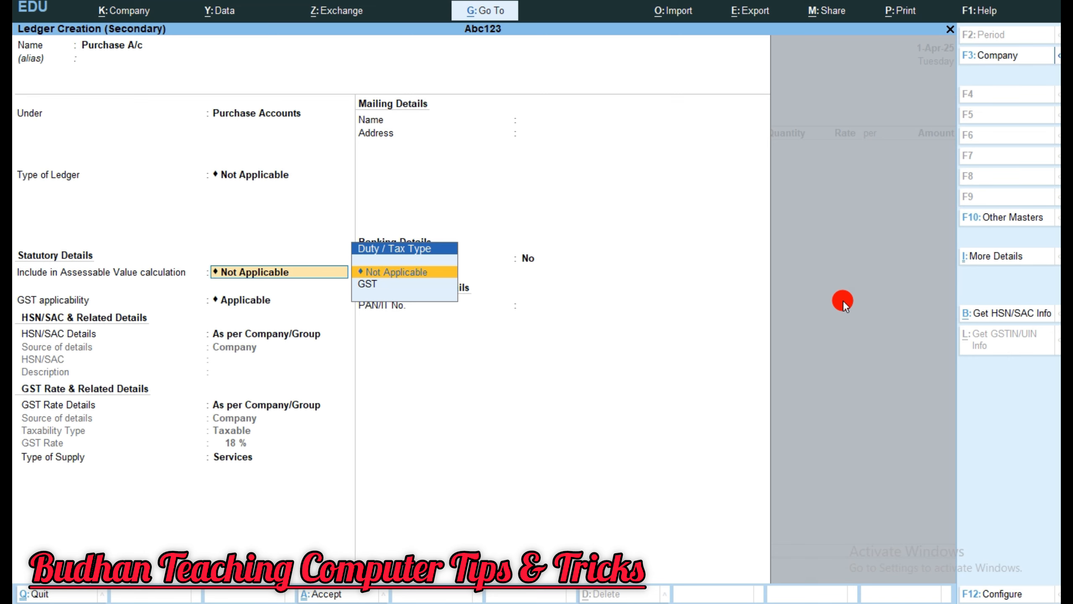
key("Return")
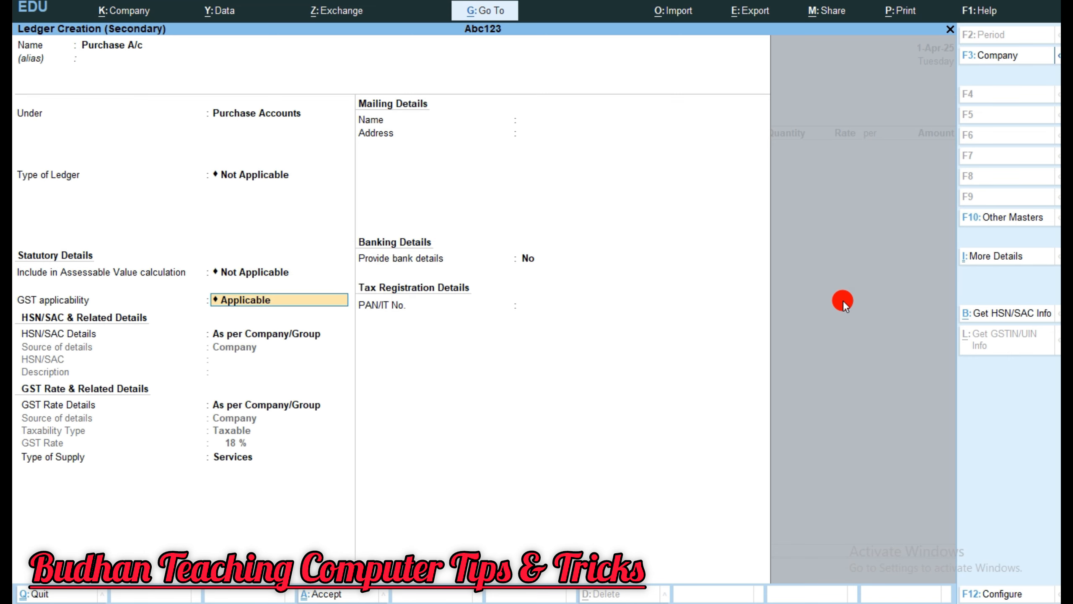
Keep GST applicable for the purchase ledger and choose Specify Details Here for HSN/SAC, with a blank code and description.
key("Return")
key("Down")
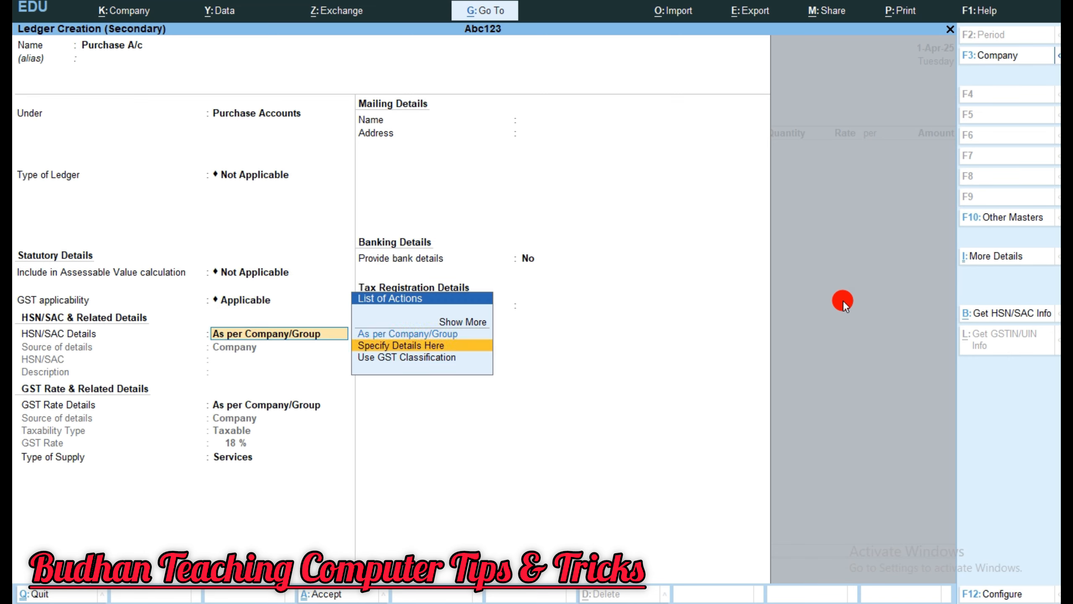
key("Return")
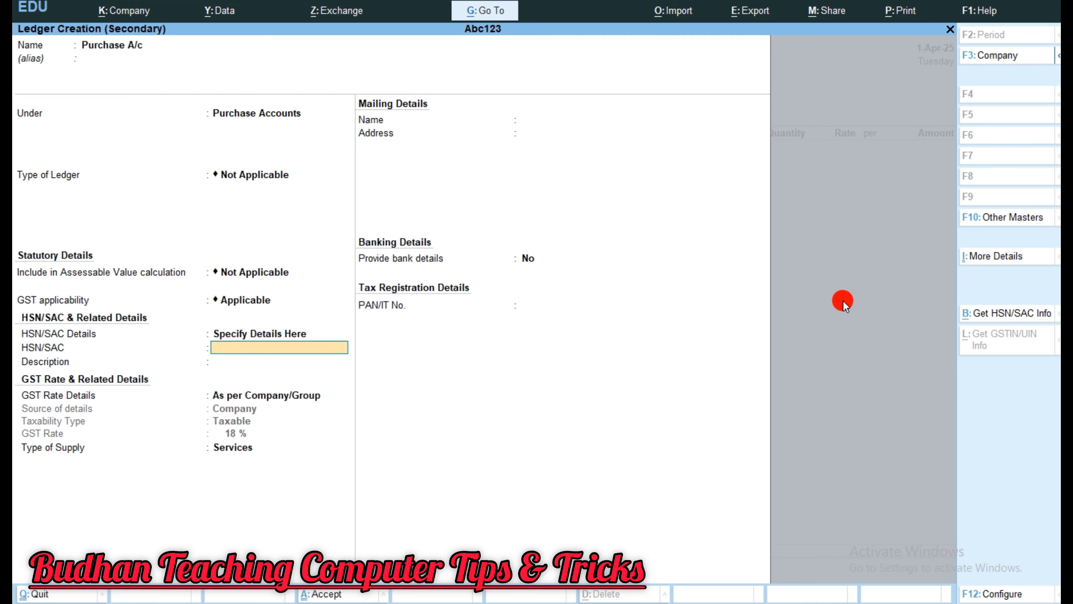
key("Return")
key("Return")
Specify the purchase ledger's GST rate details directly, with taxability type Taxable and a GST rate of 18%.
key("Down")
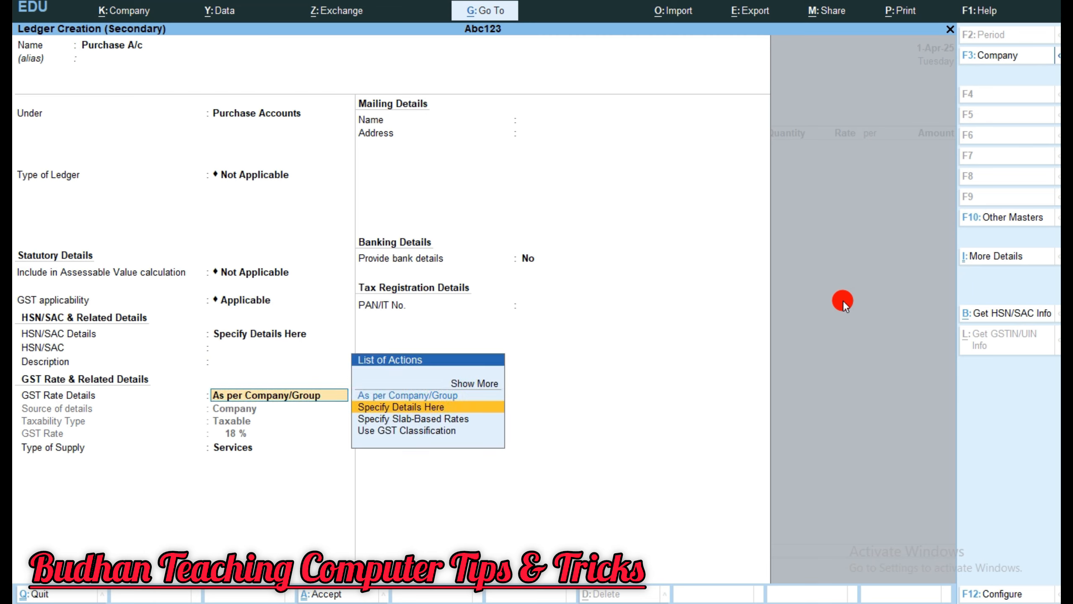
key("Return")
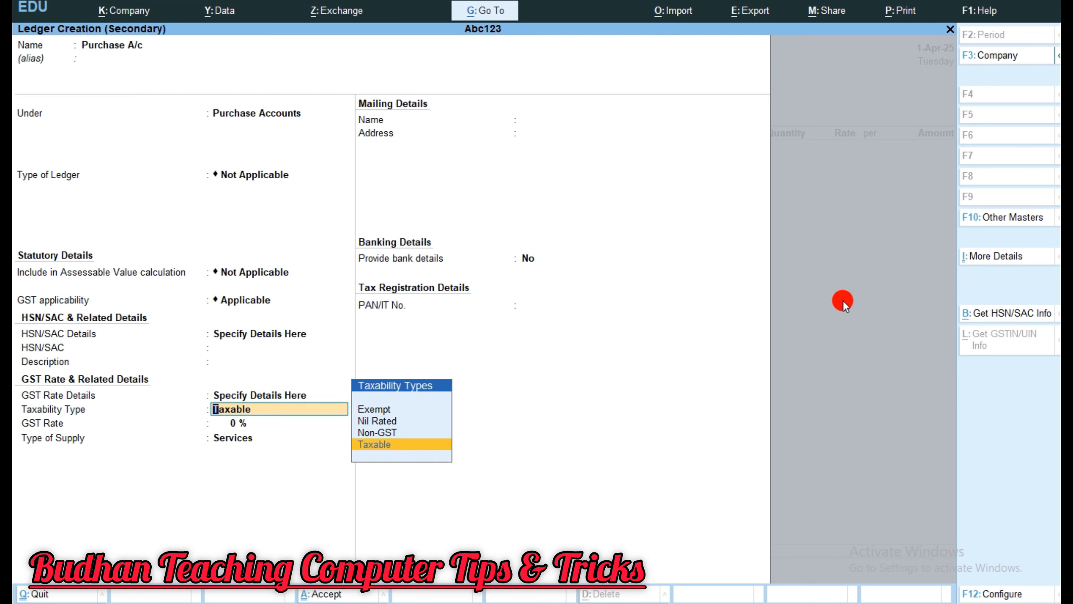
key("Return")
type("18")
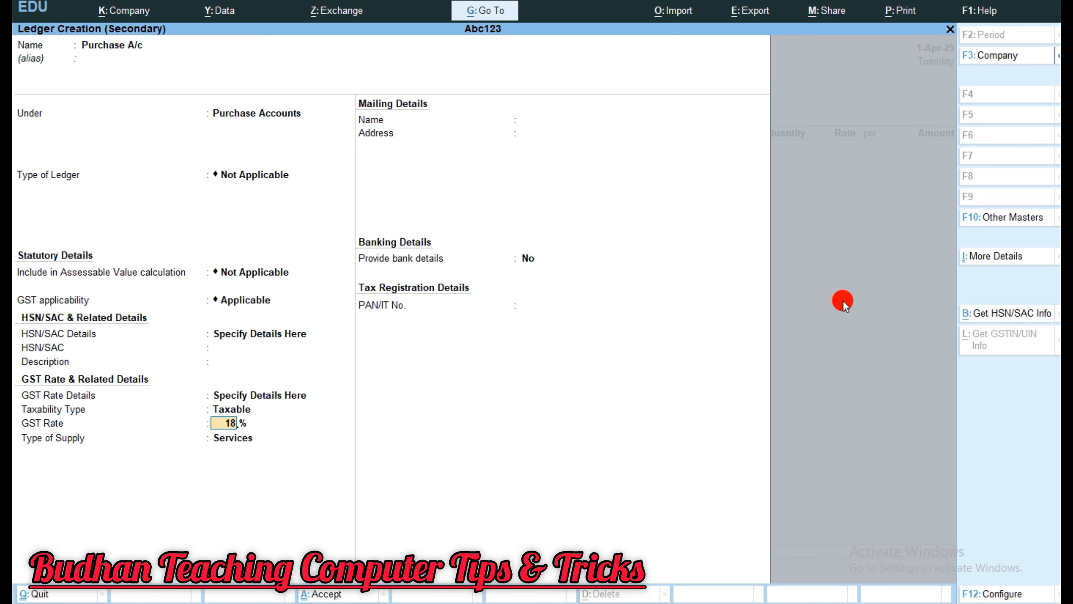
key("Return")
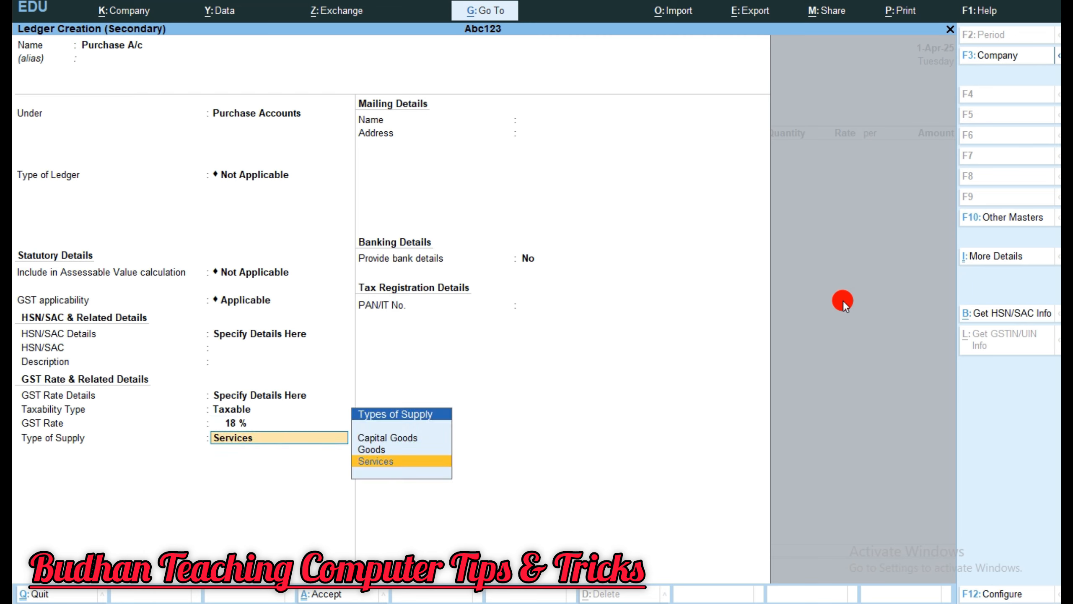
Set the purchase ledger's type of supply to Goods and save the ledger.
key("Up")
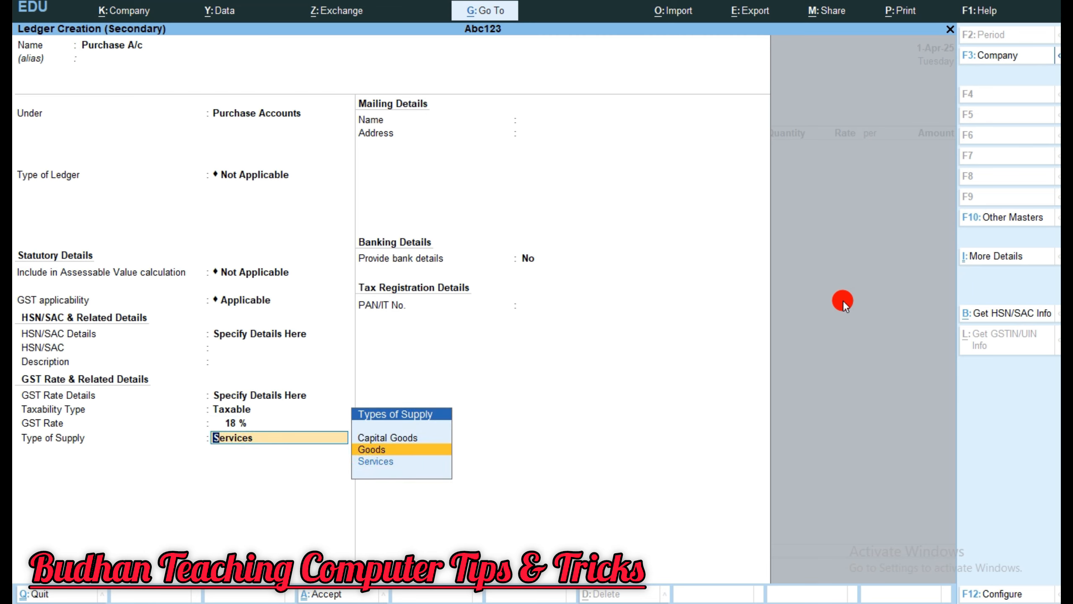
type("s")
key("BackSpace")
key("BackSpace")
key("BackSpace")
key("BackSpace")
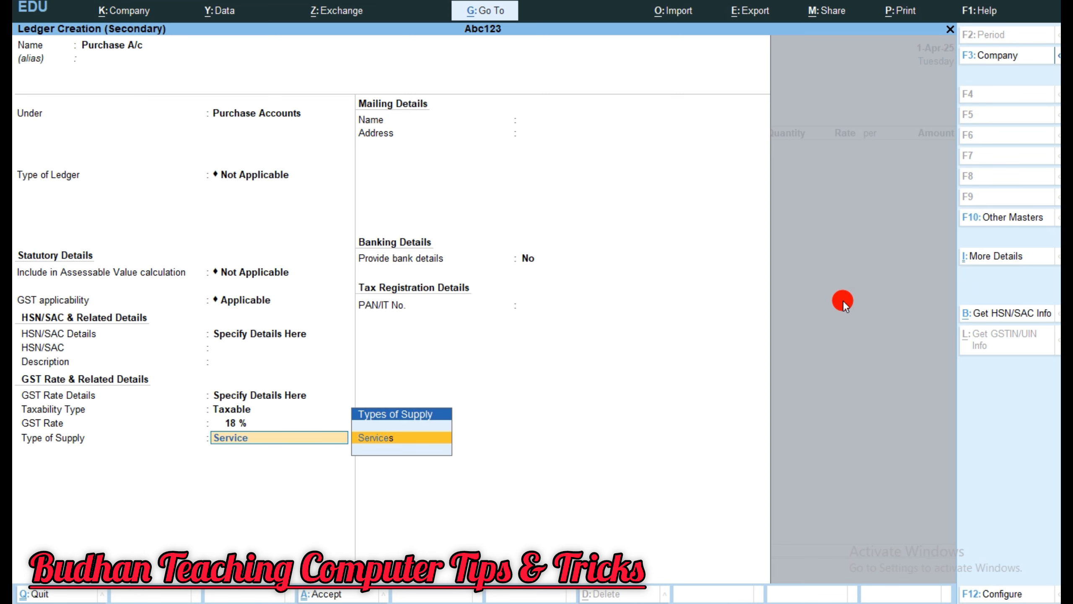
key("BackSpace")
key("BackSpace")
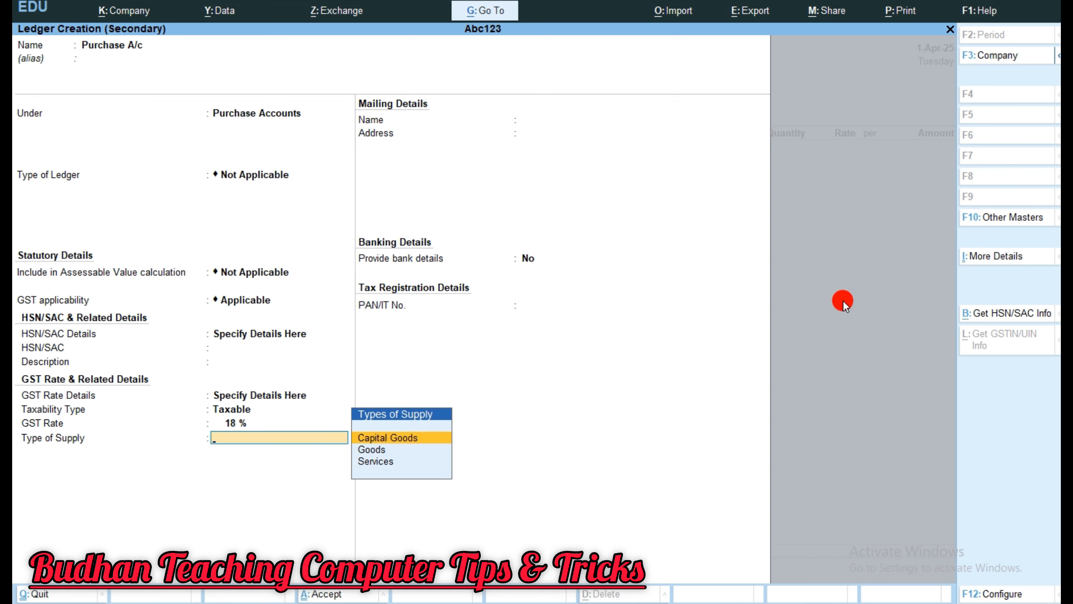
key("Down")
key("Return")
key("Return")
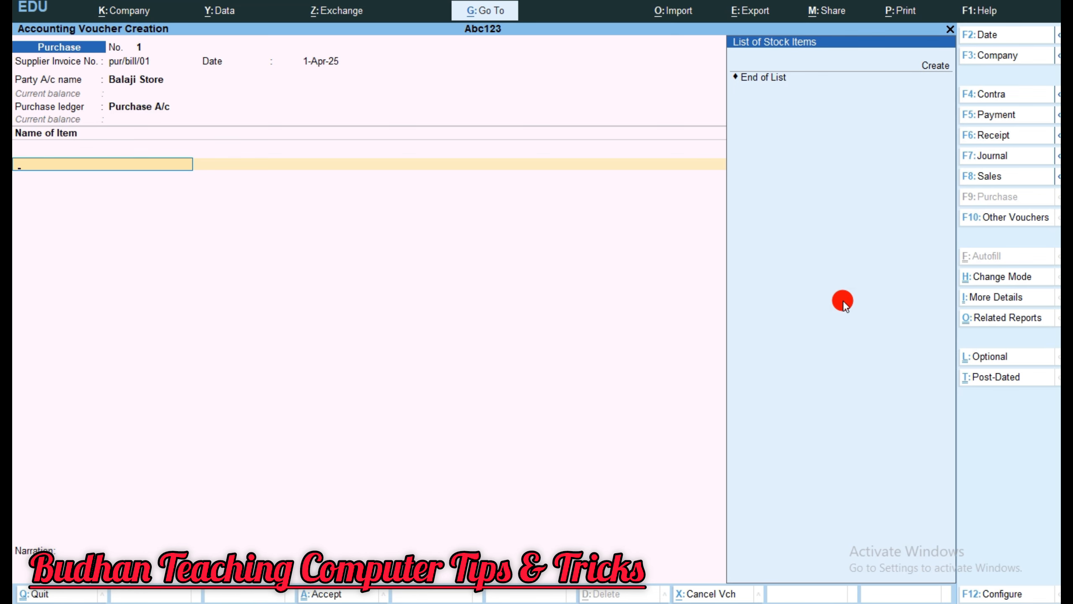
Start a new stock item from the voucher, named Vivo Y53s with no alias.
key("alt")
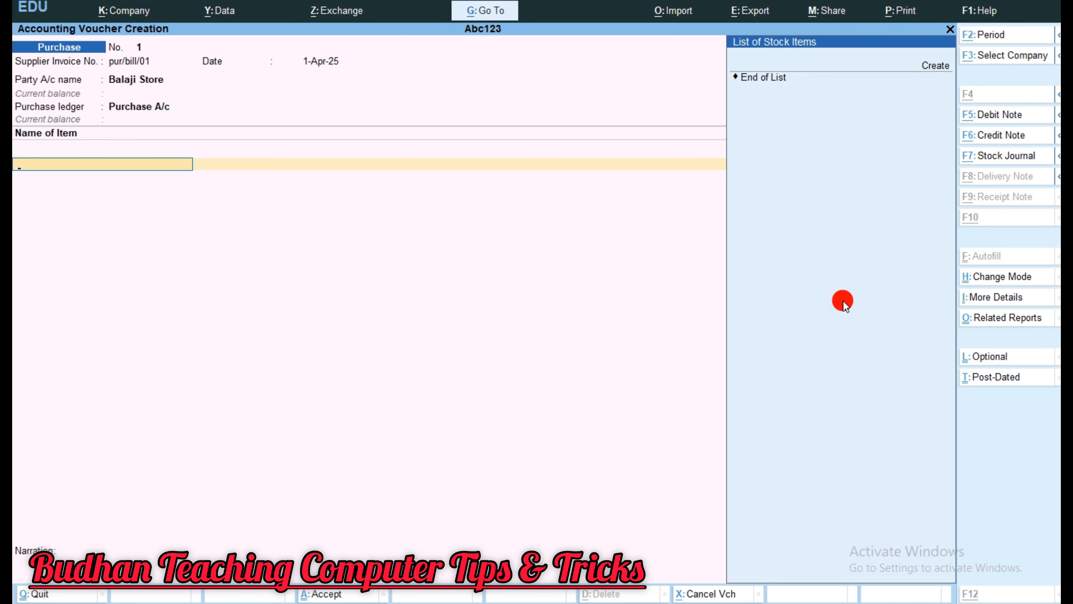
key("alt+c")
type("Viv")
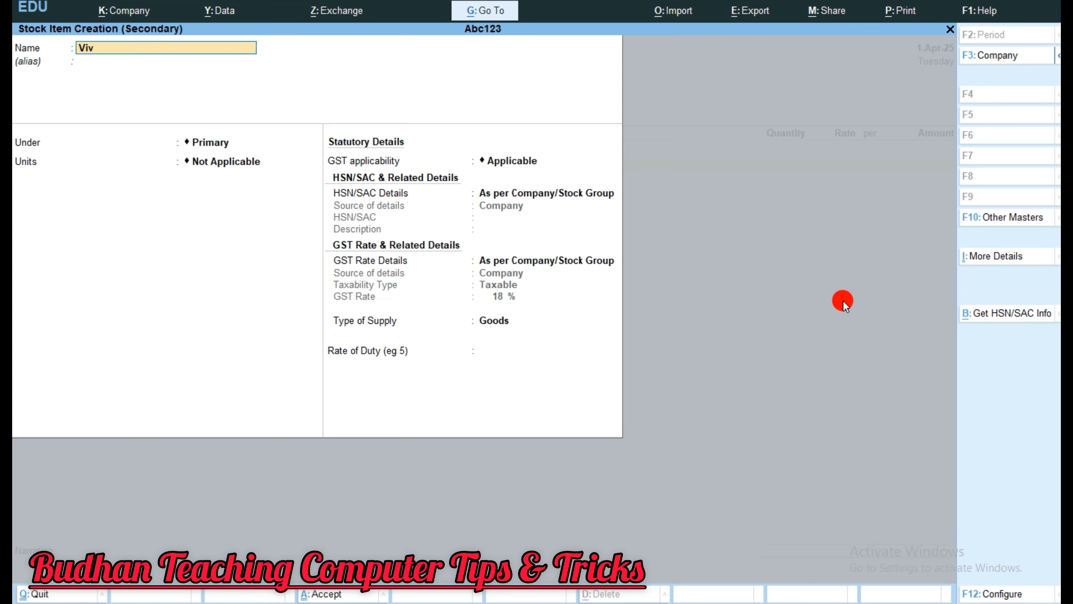
type("o Y53s")
key("Return")
key("Return")
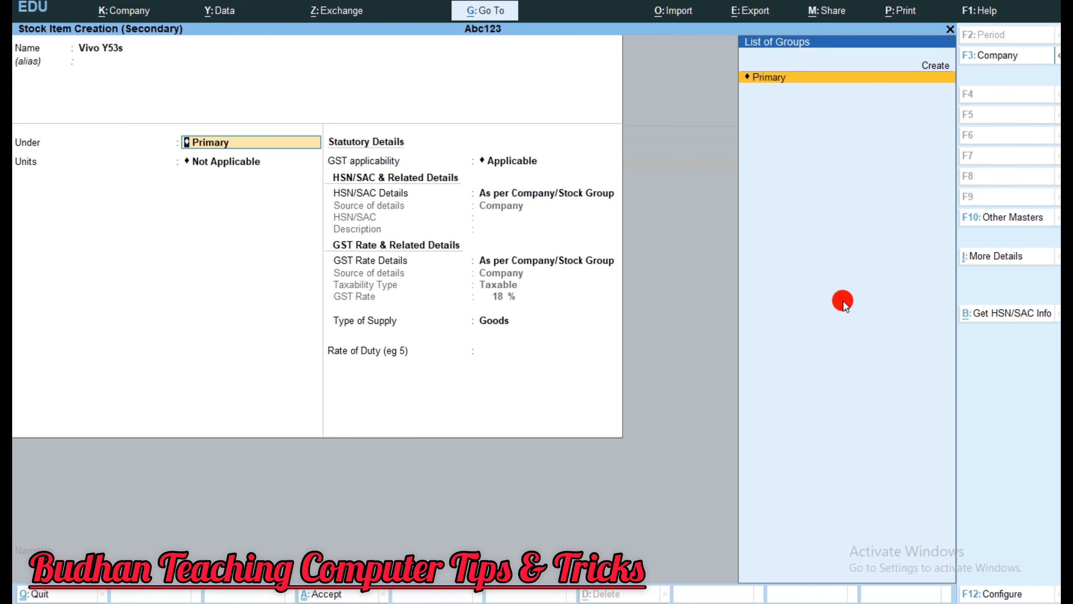
Start a new stock group named Mobile under Primary for the item, with no alias and item quantities not added.
key("alt+c")
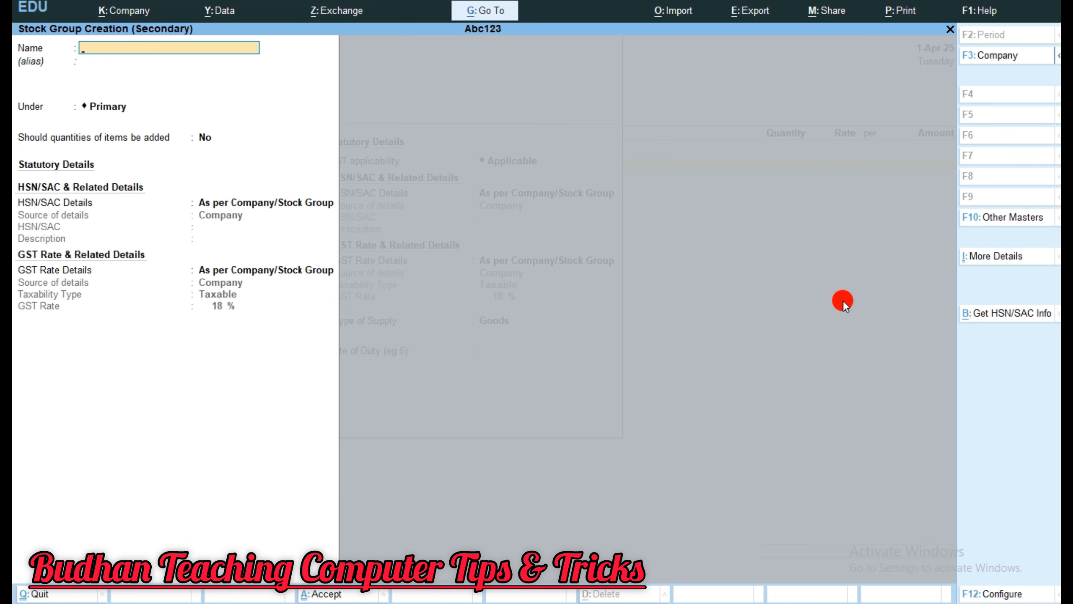
type("Mobile")
key("Return")
key("Return")
key("Return")
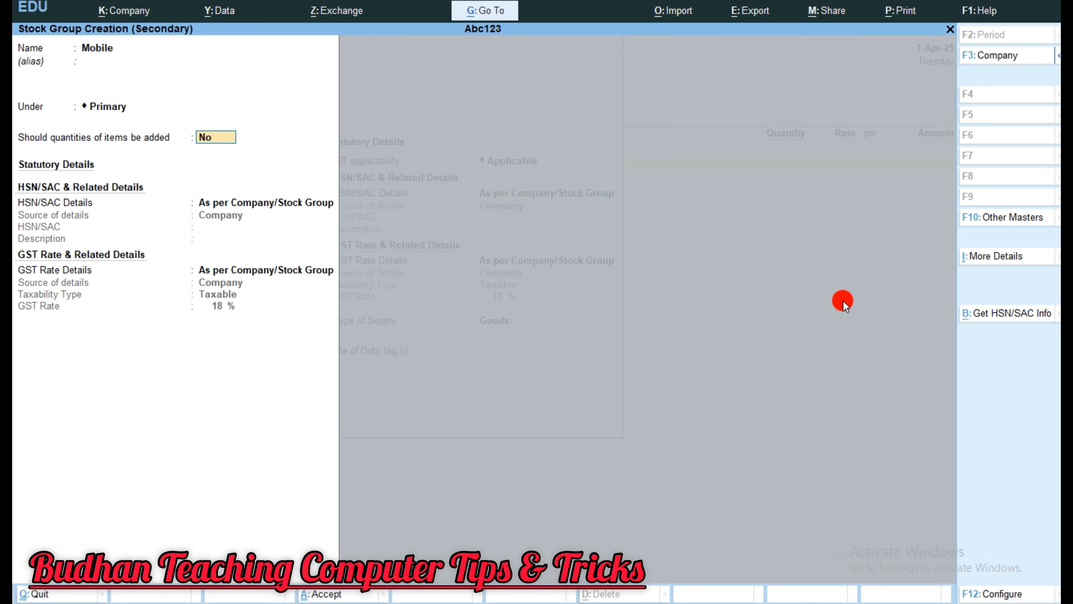
key("Return")
Specify the Mobile group's HSN/SAC details directly, with code 9874 and description Mobile.
key("Down")
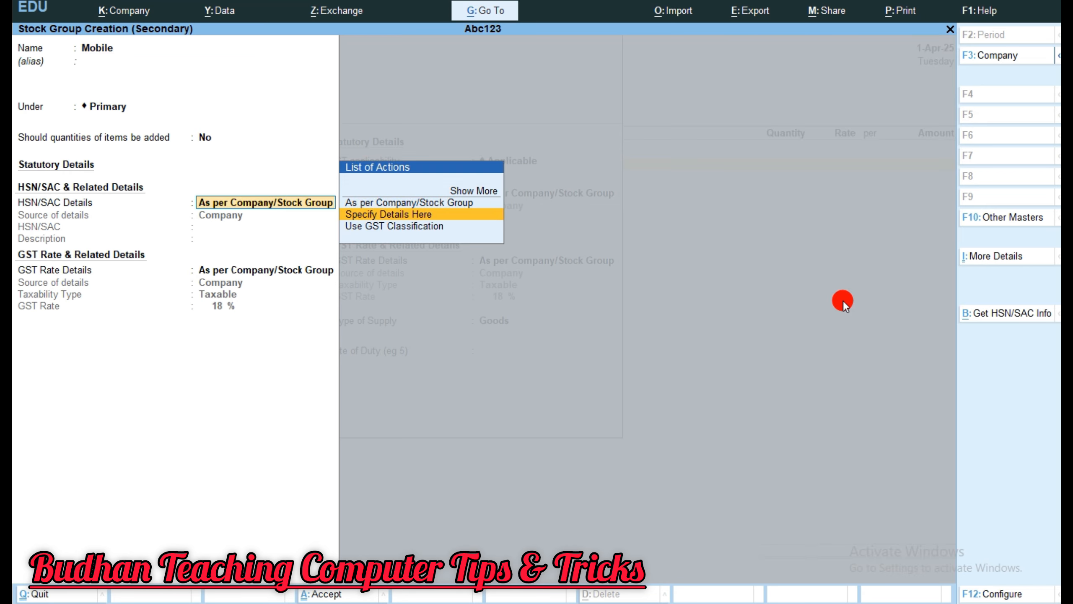
key("Return")
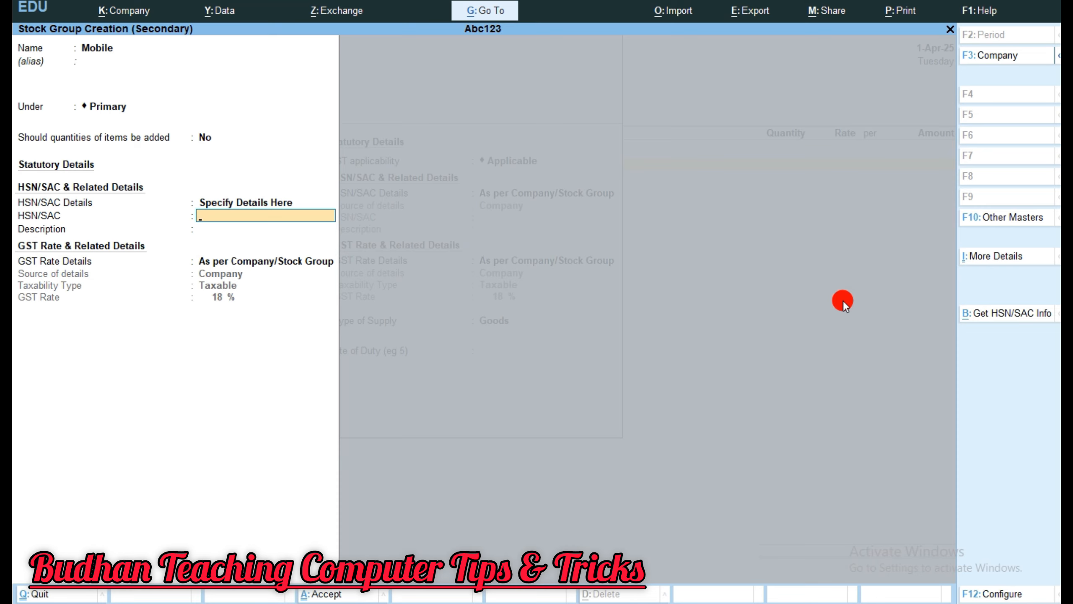
type("9874")
key("Return")
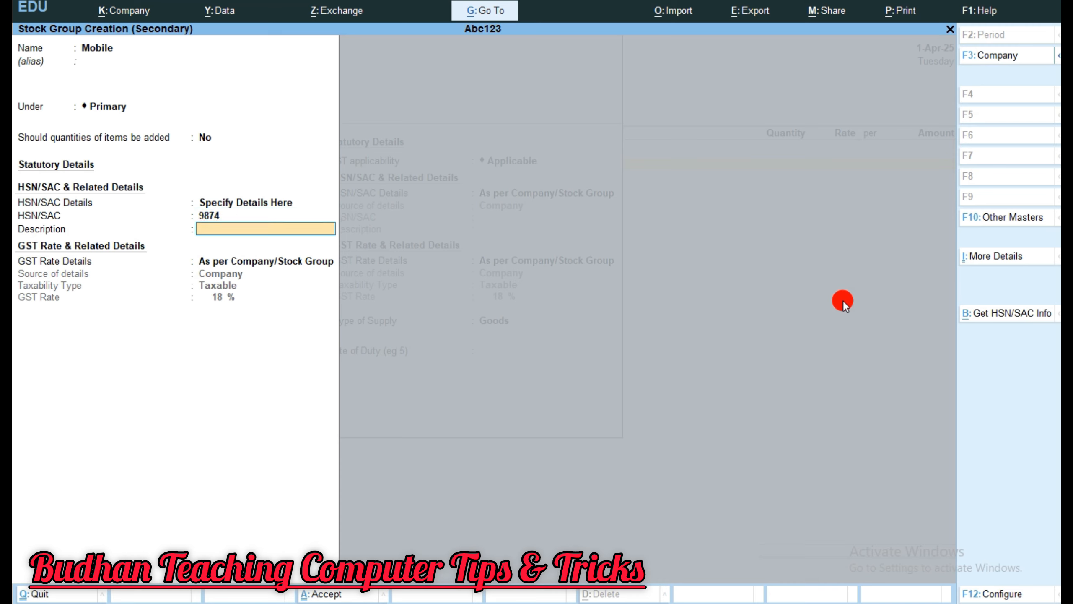
type("Mobile")
key("Return")
Specify the Mobile group's GST rate details directly as Taxable at 18%, and save the group.
key("Down")
key("Return")
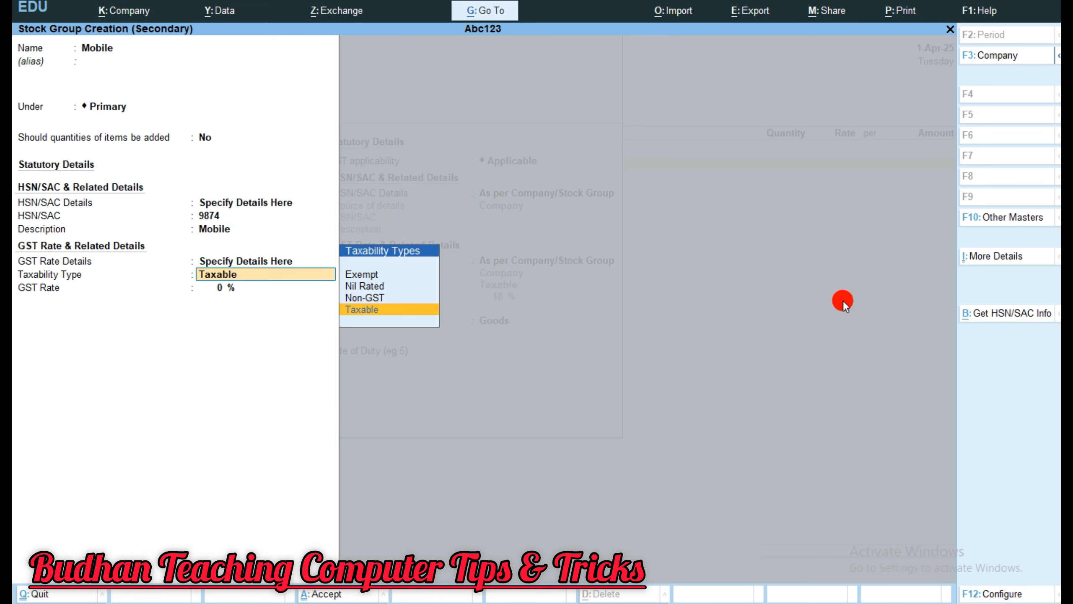
key("Return")
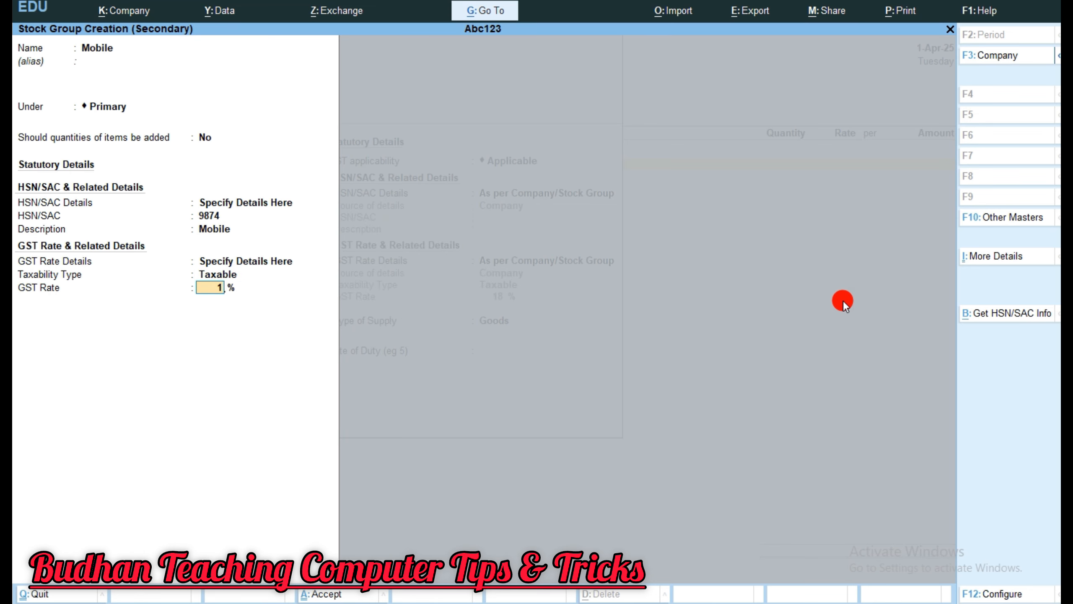
type("18")
key("Return")
key("Return")
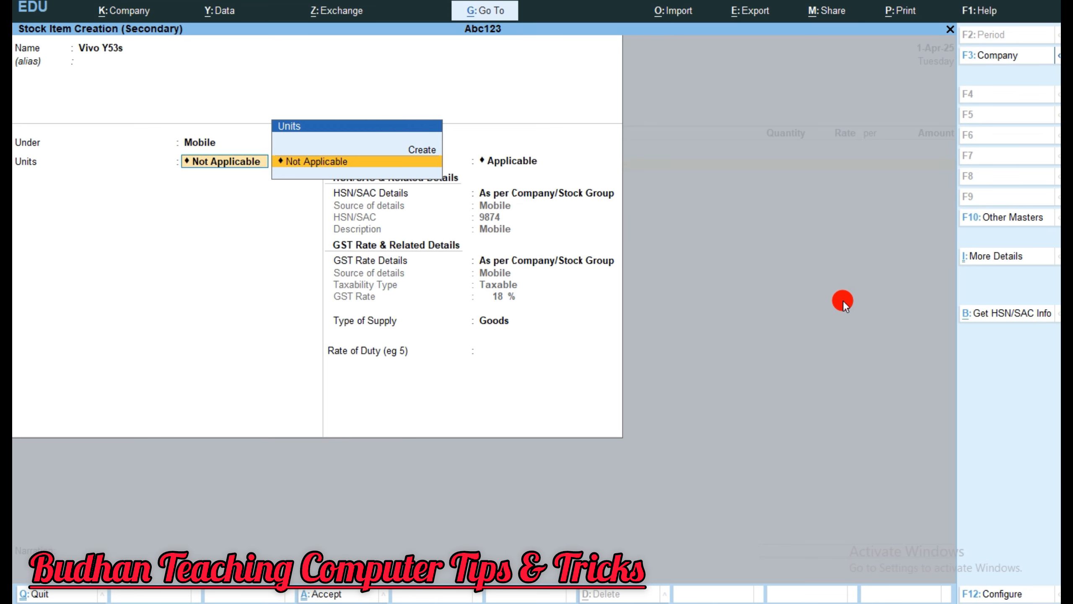
Create the simple unit pcs with no formal name, UQC Not Applicable and 0 decimal places, and keep GST applicable for the item.
key("alt+c")
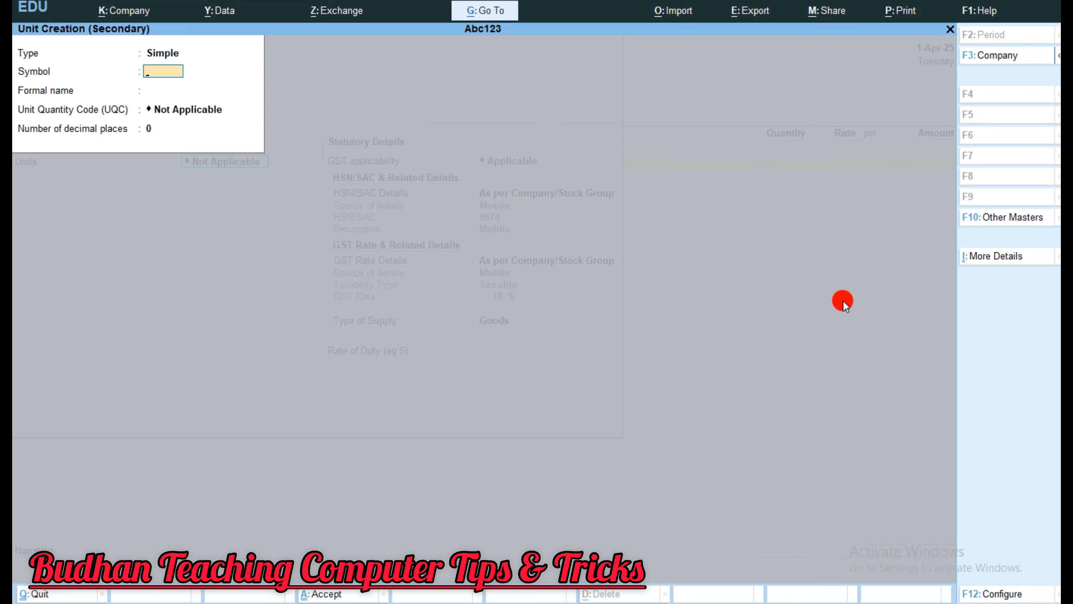
type("pcs")
key("Return")
key("Return")
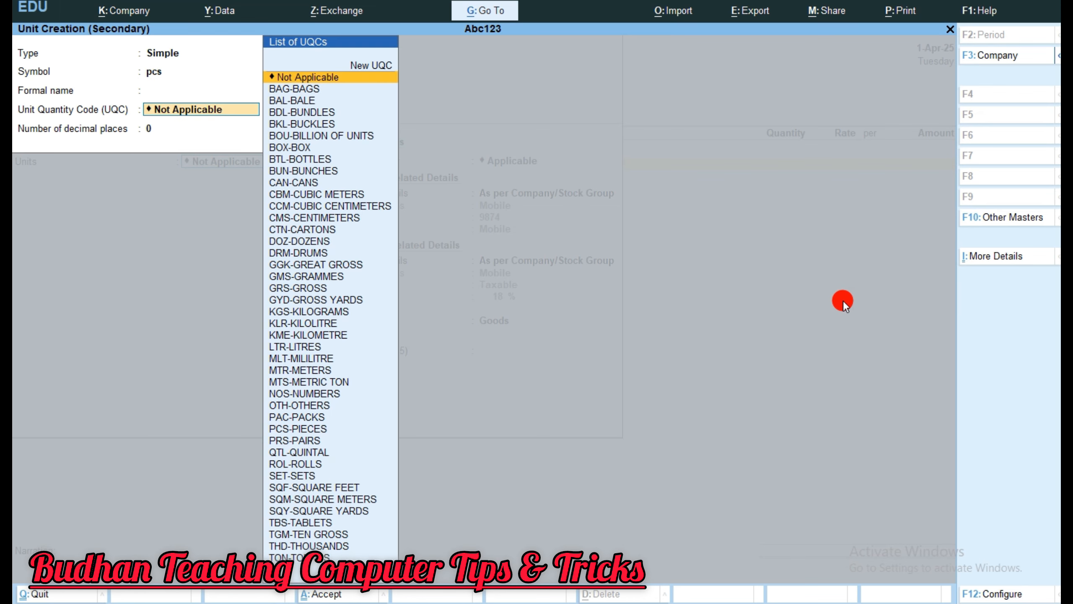
key("Return")
key("Return")
key("Return")
key("Return")
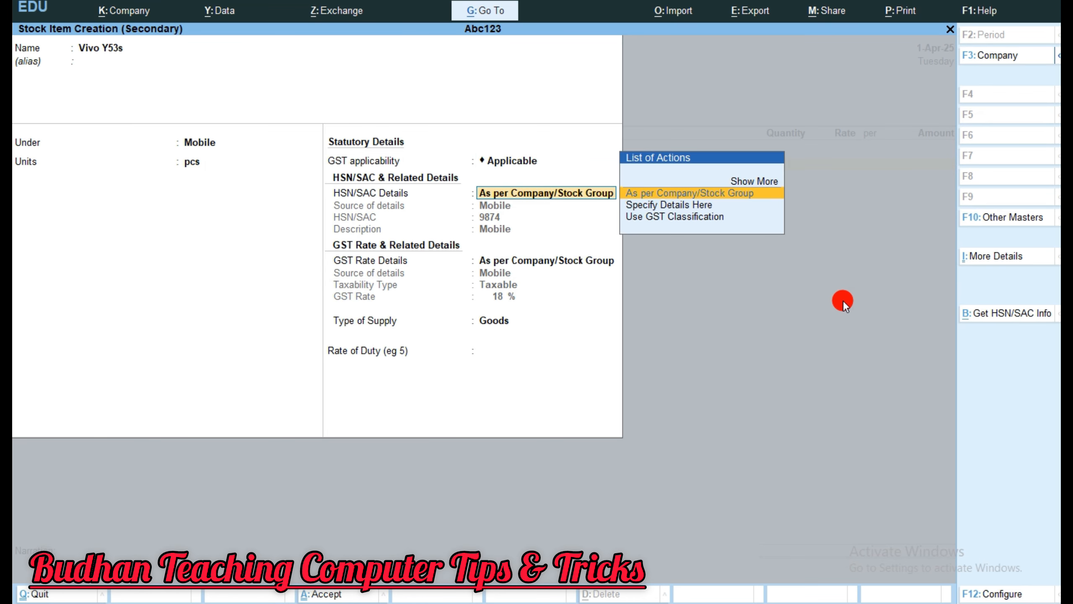
key("Down")
key("Return")
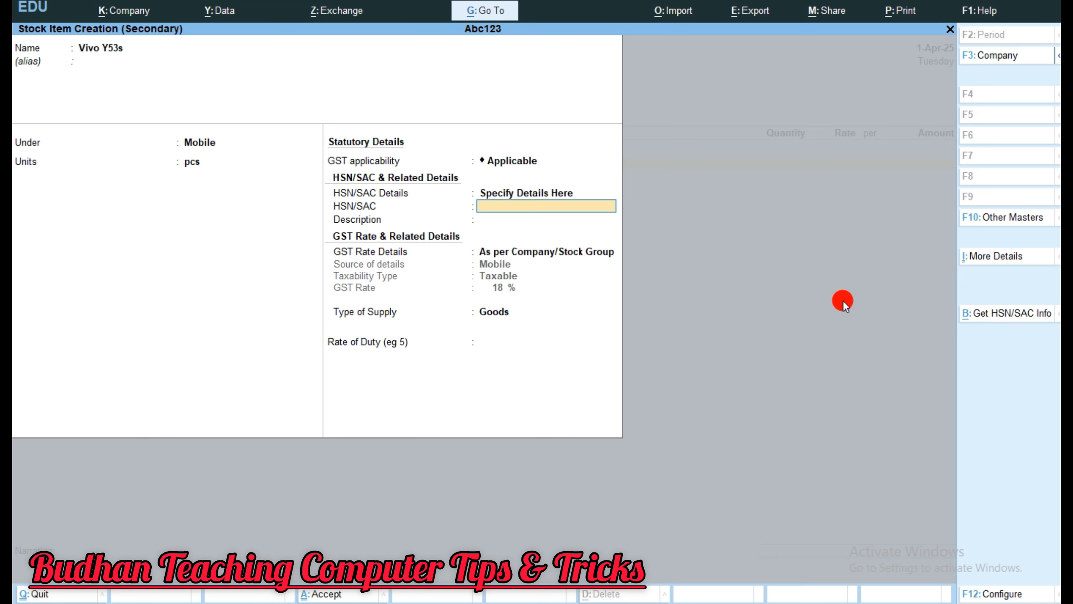
key("BackSpace")
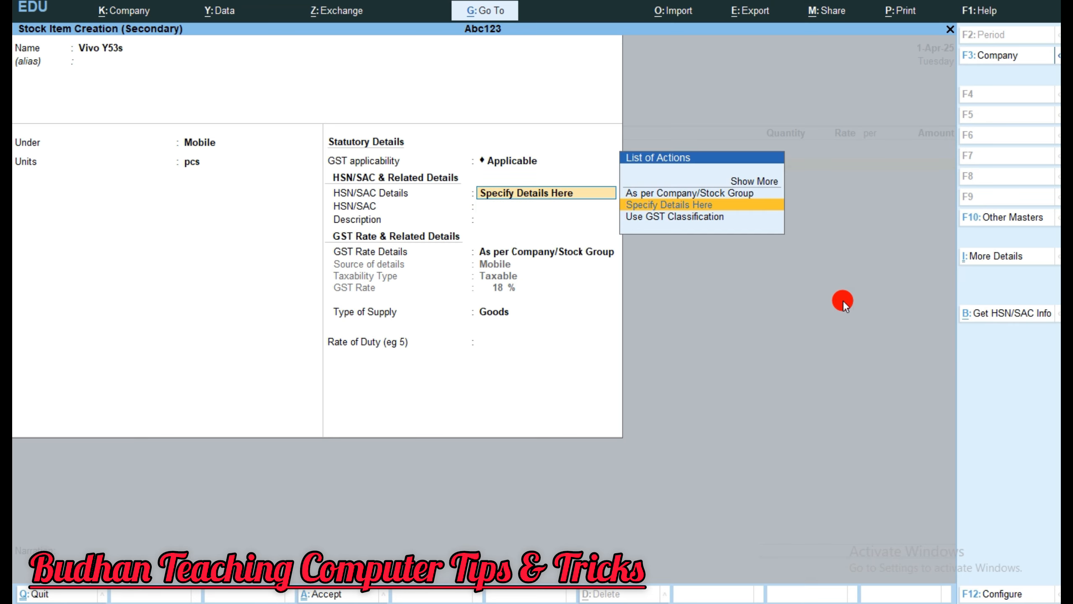
key("Up")
Keep the item's HSN/SAC and GST rate details as per Company/Stock Group, supply type Goods and duty rate blank, and save the item.
key("Return")
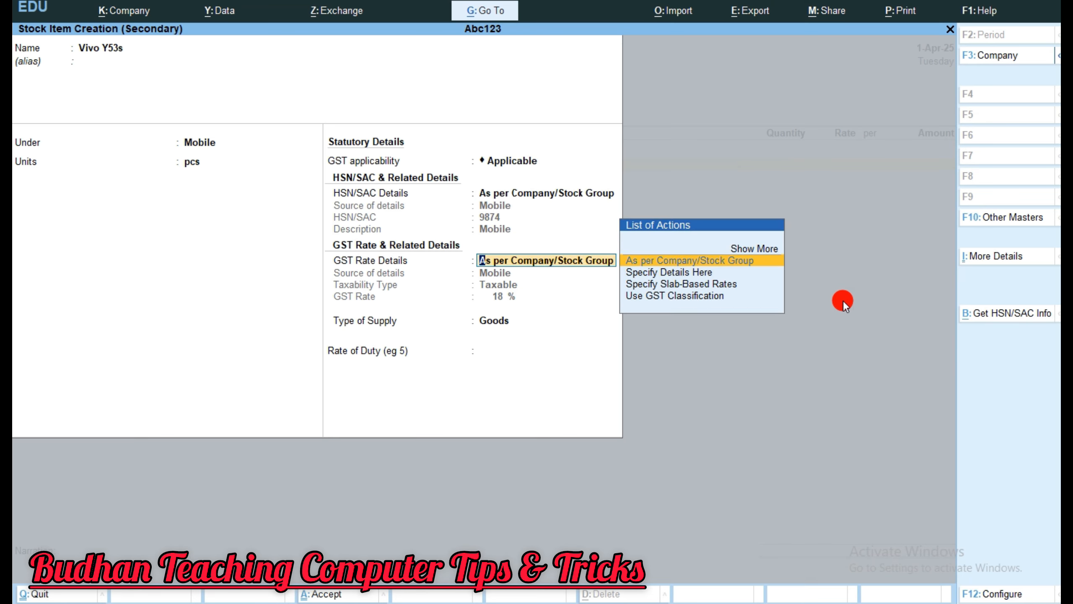
key("Return")
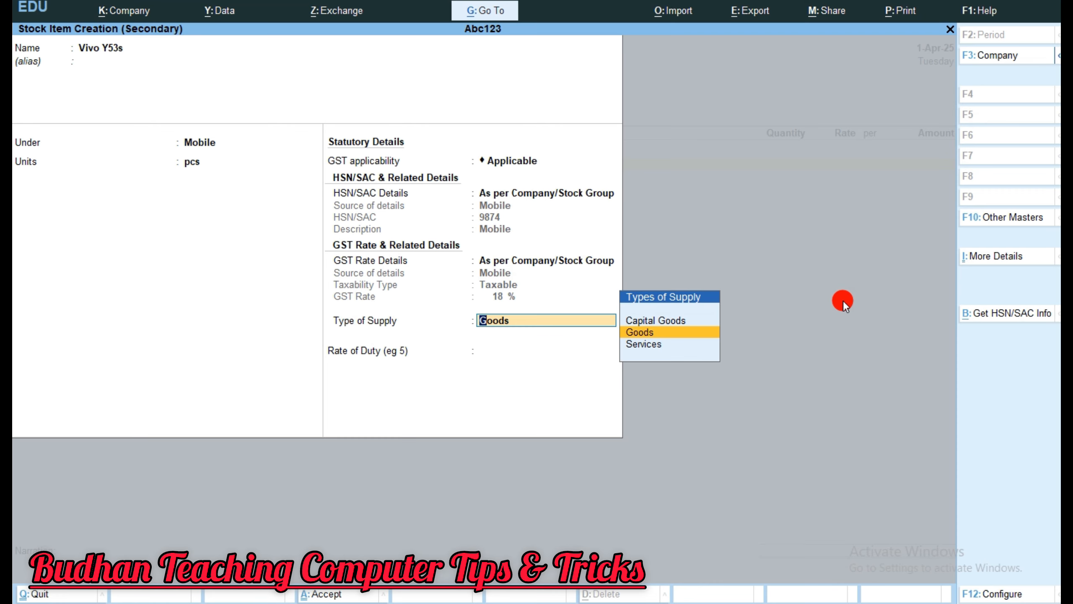
key("Return")
key("Return")
key("Return")
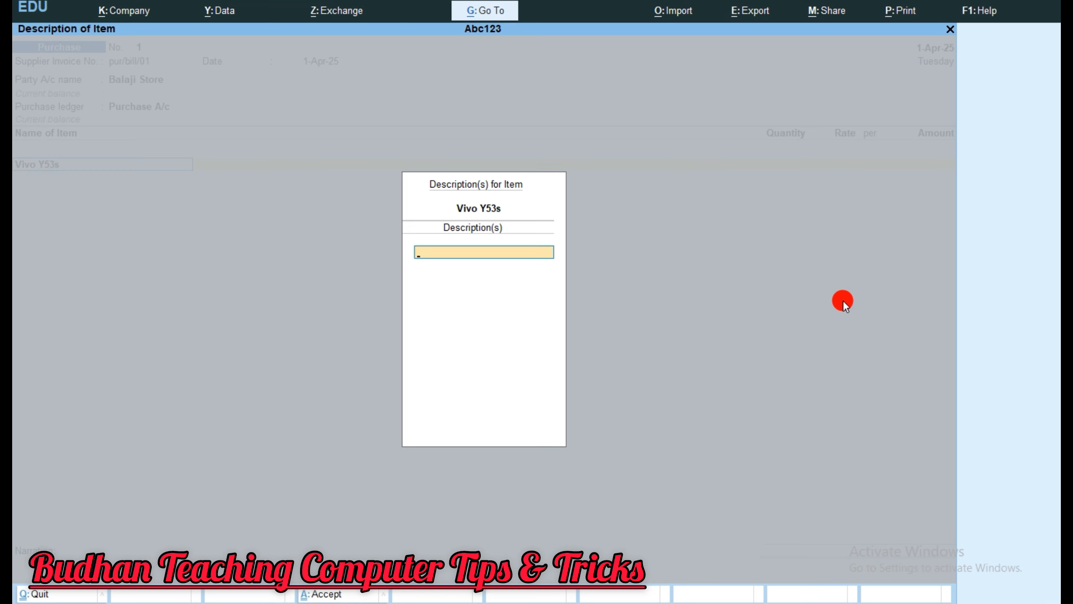
Enter 5 pcs of Vivo Y53s at a rate of 15,400 per pcs in the purchase voucher, leaving the item description blank.
key("Return")
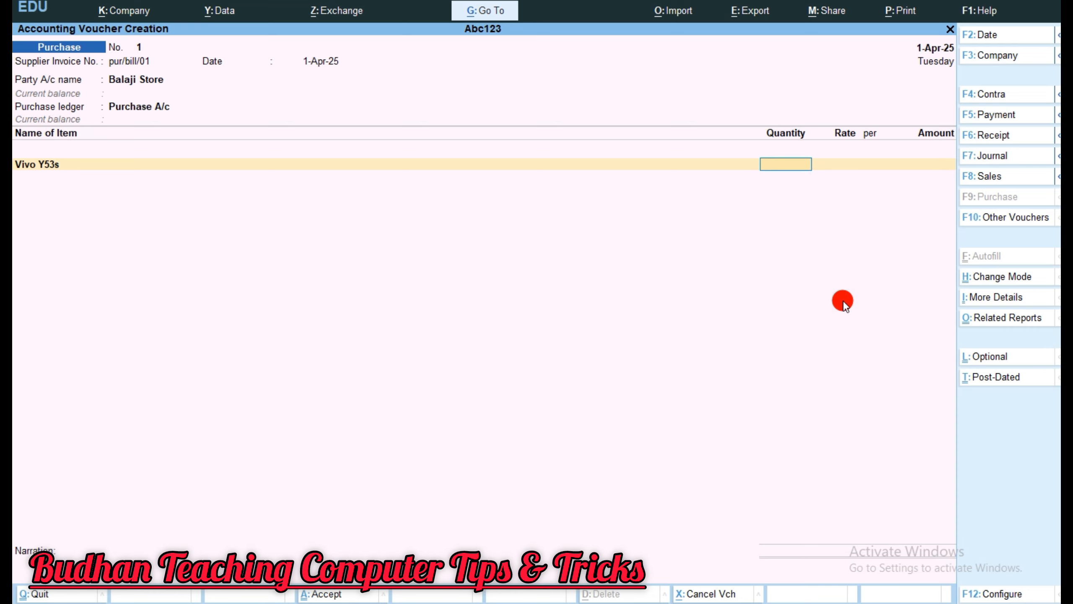
type("5")
key("Return")
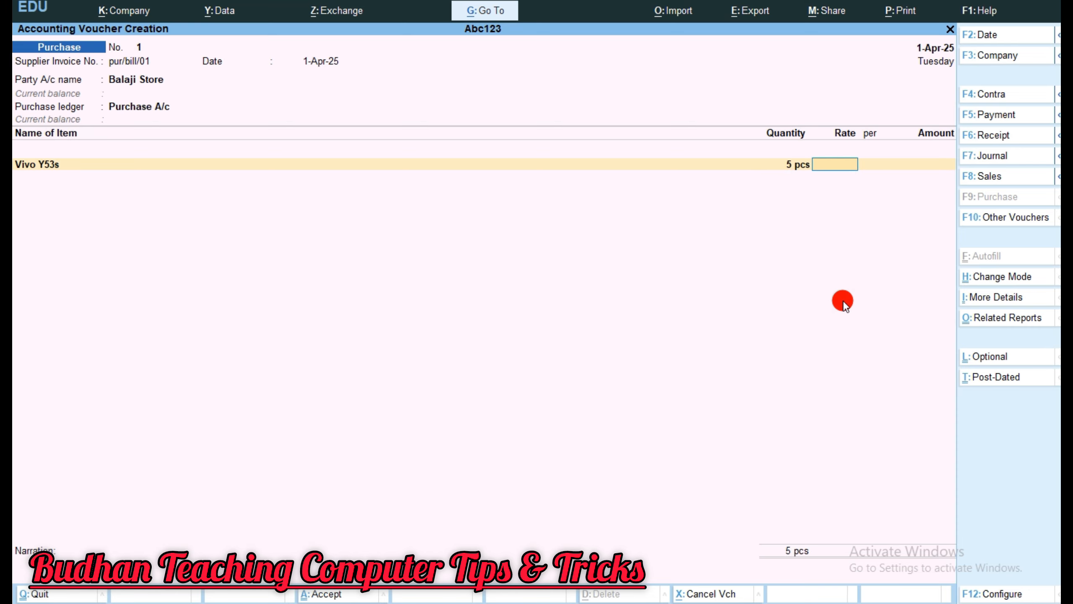
type("15400")
key("Return")
key("Return")
key("Return")
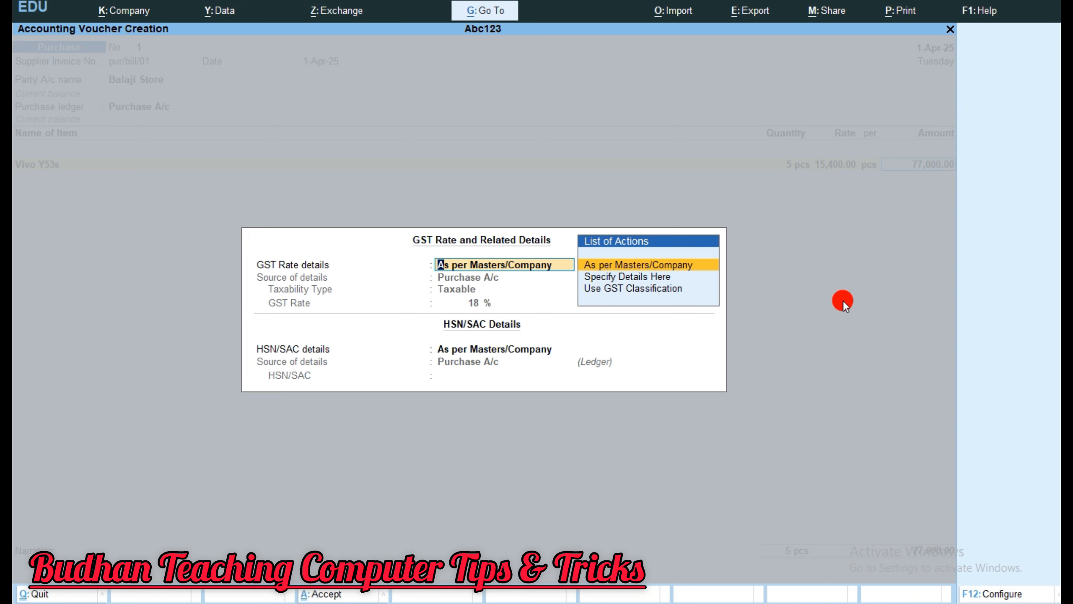
Keep the item's GST rate and HSN/SAC details as per Masters/Company and finish the item list.
key("Return")
key("Return")
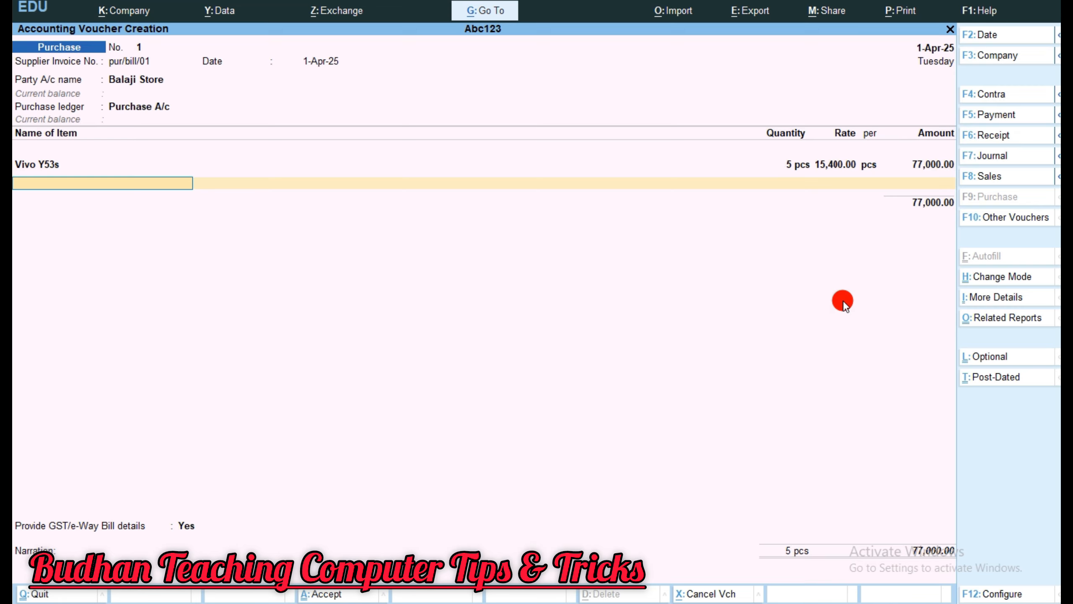
key("Return")
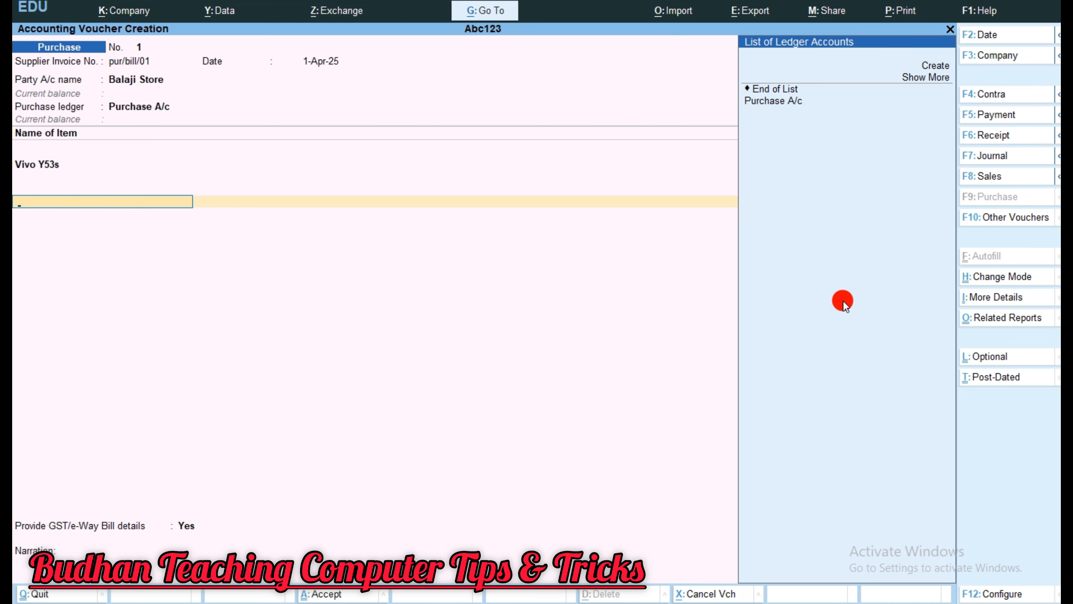
Start a new ledger from the voucher, named Cgst with no alias, under Duties & Taxes.
key("alt+c")
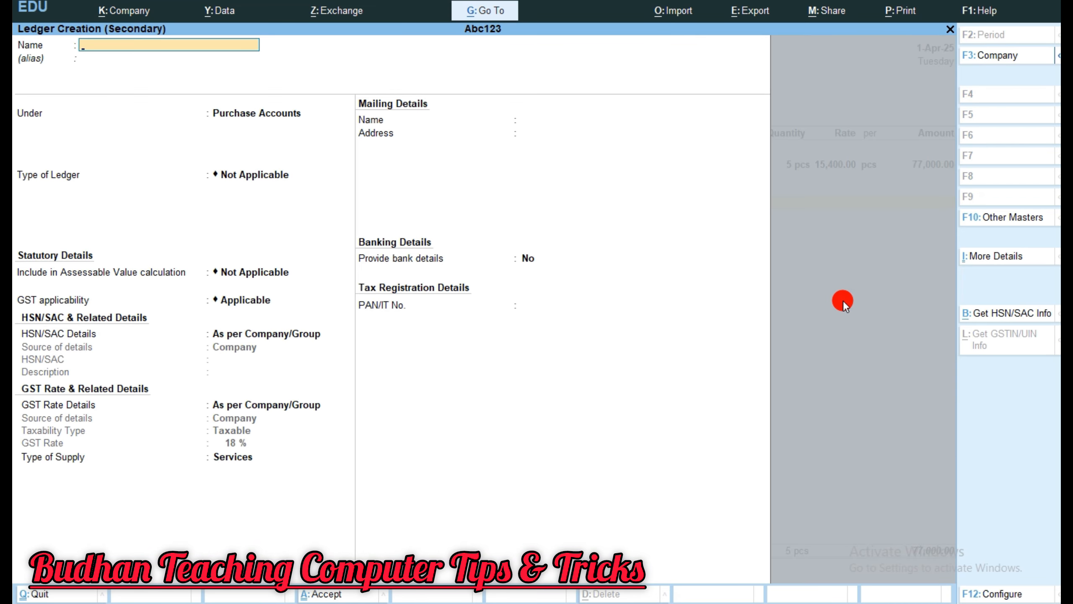
type("Cgst")
key("Return")
key("Return")
type("D")
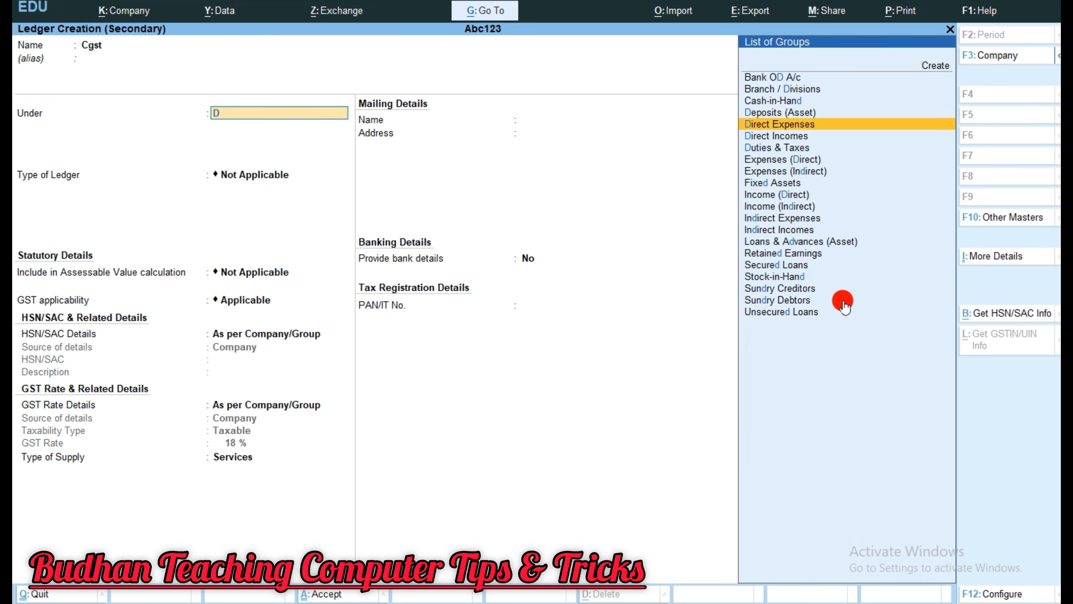
key("Down")
key("Down")
key("Return")
Set the Cgst ledger's type of duty/tax to GST and its tax type to CGST.
type("o")
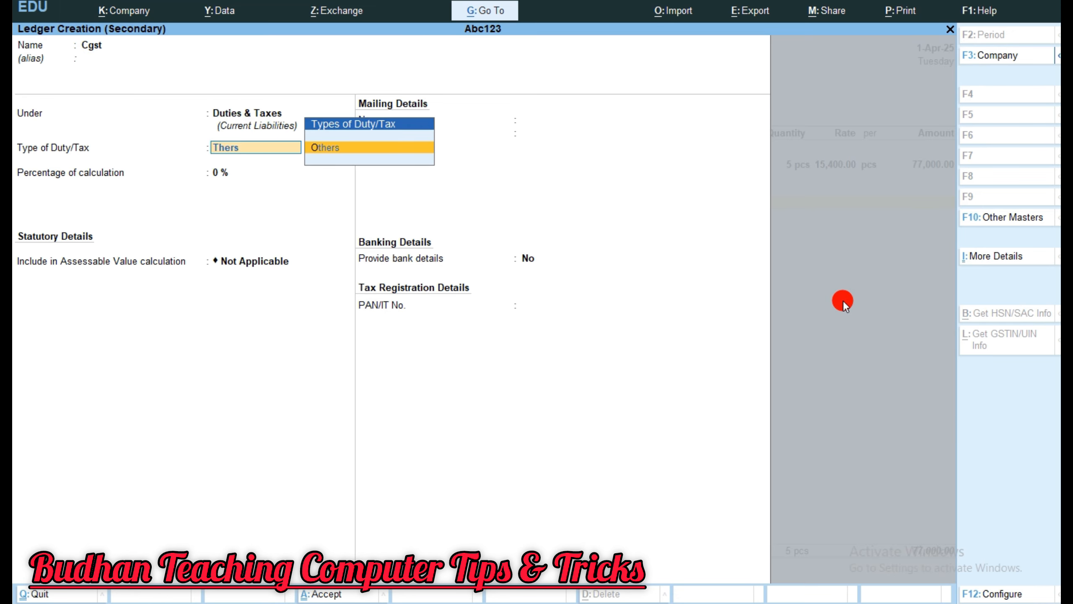
key("BackSpace")
key("Return")
key("Up")
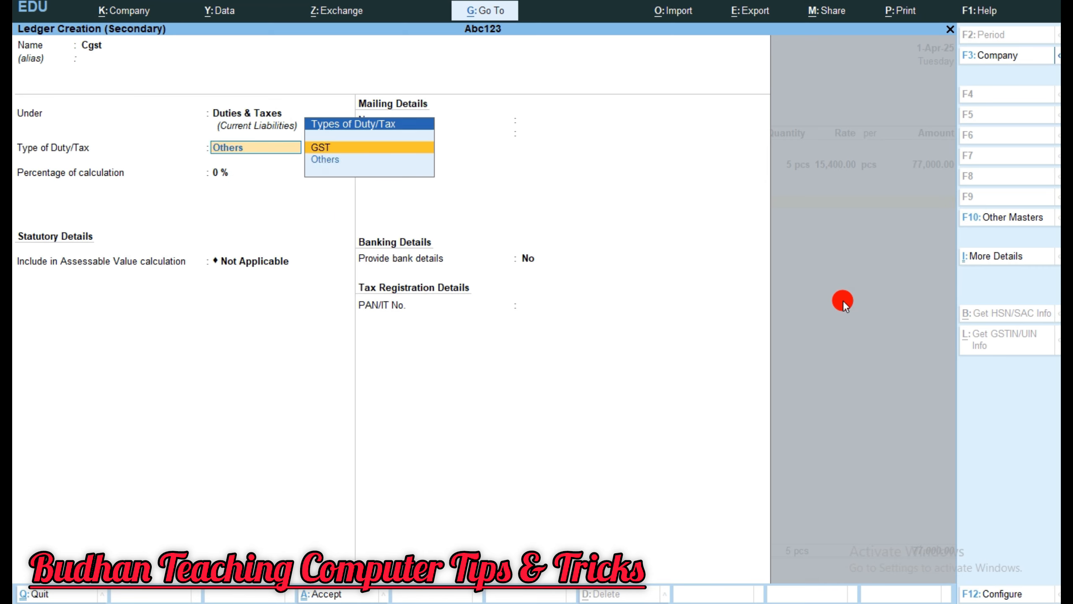
key("Return")
key("Down")
key("Return")
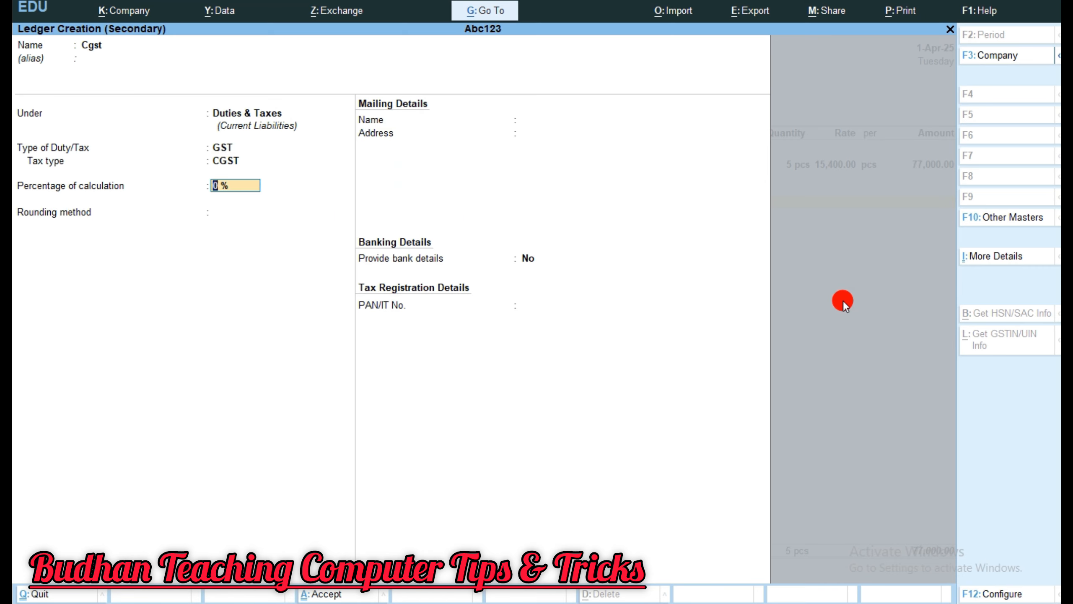
Set the Cgst ledger to 9% with Normal Rounding and rounding limit 0, save it, and accept its voucher line without a description.
type("9")
key("Return")
key("Down")
key("Down")
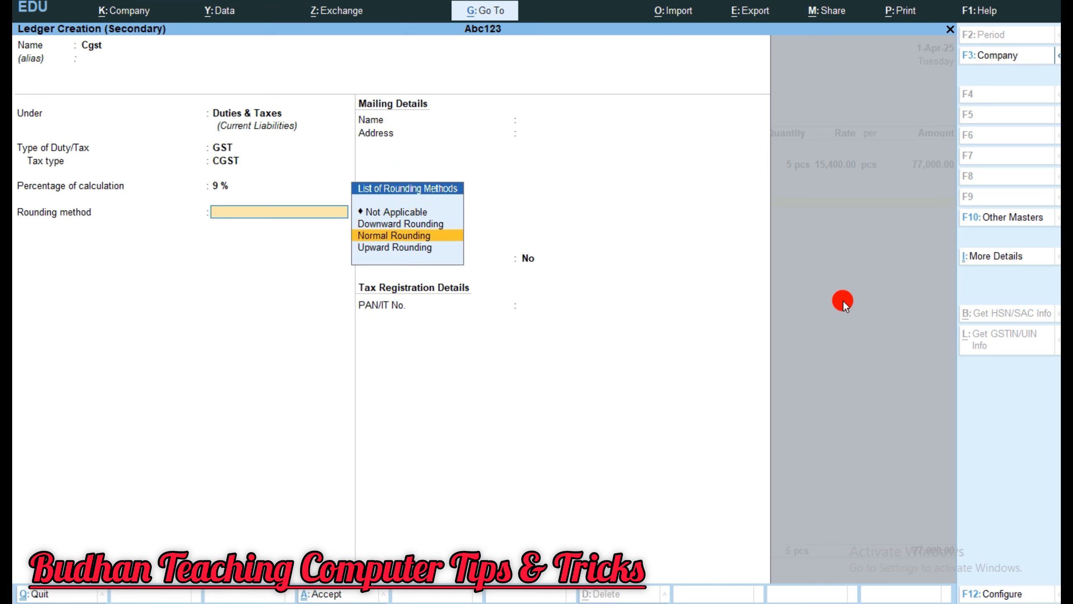
key("Return")
key("Return")
key("Return")
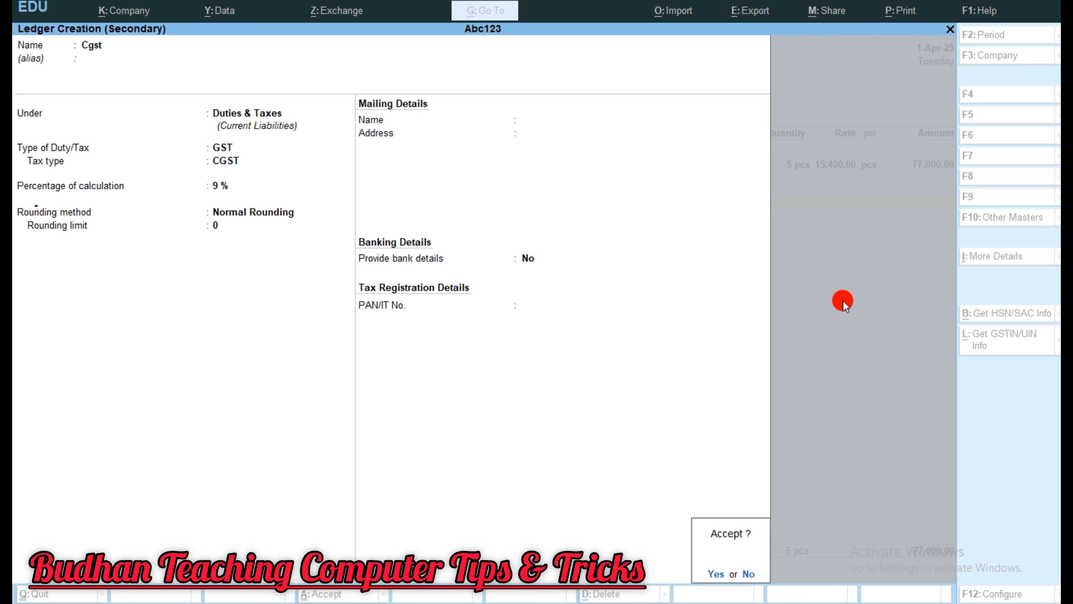
key("Return")
key("Return")
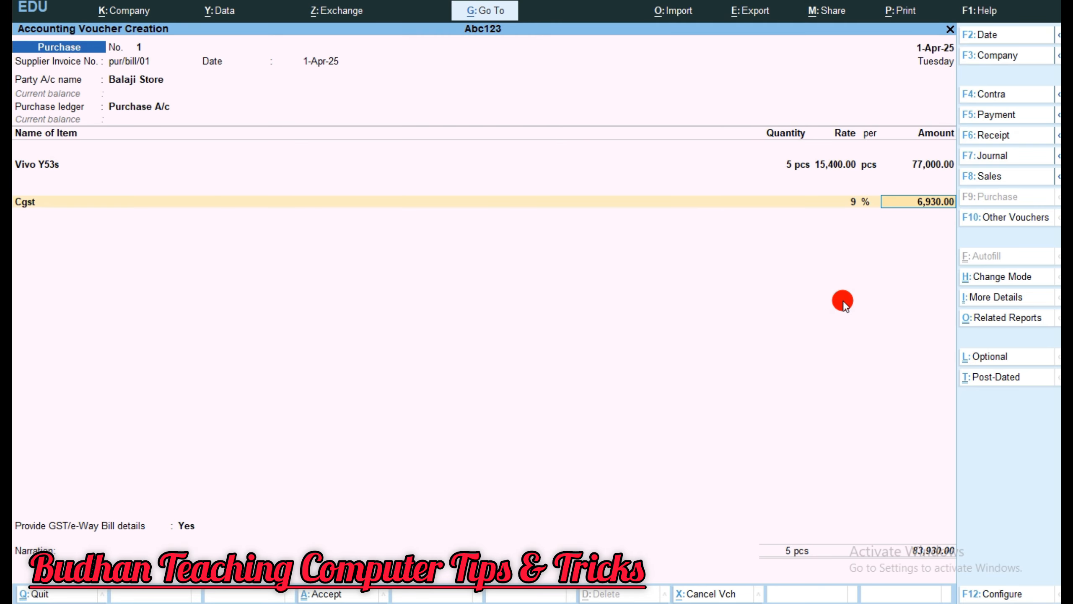
key("Return")
Start another ledger from the voucher, named Sgst with no alias, under Duties & Taxes.
key("alt+c")
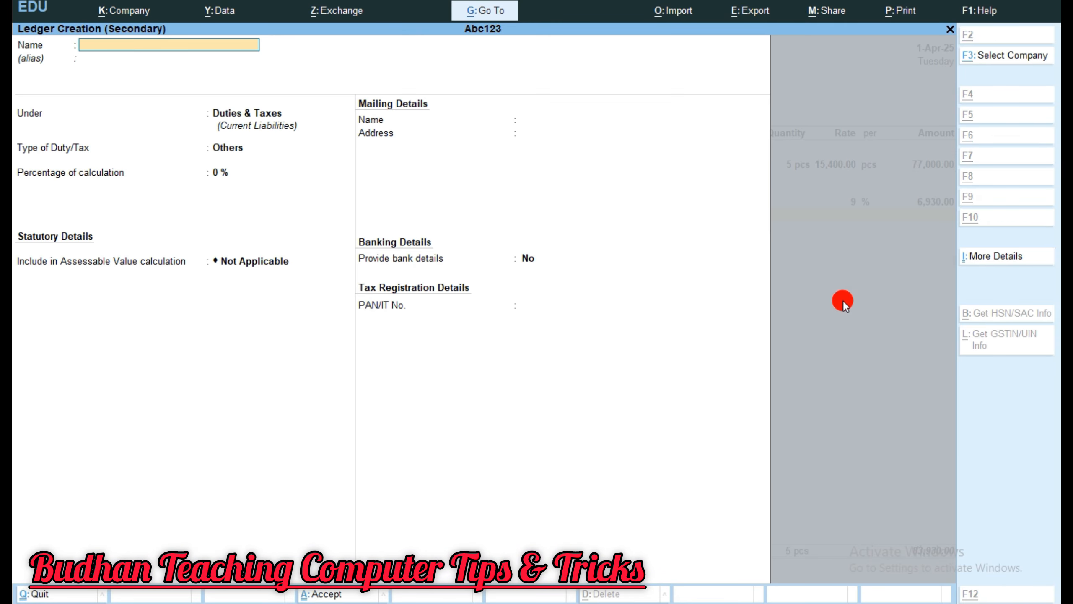
type("Sgst")
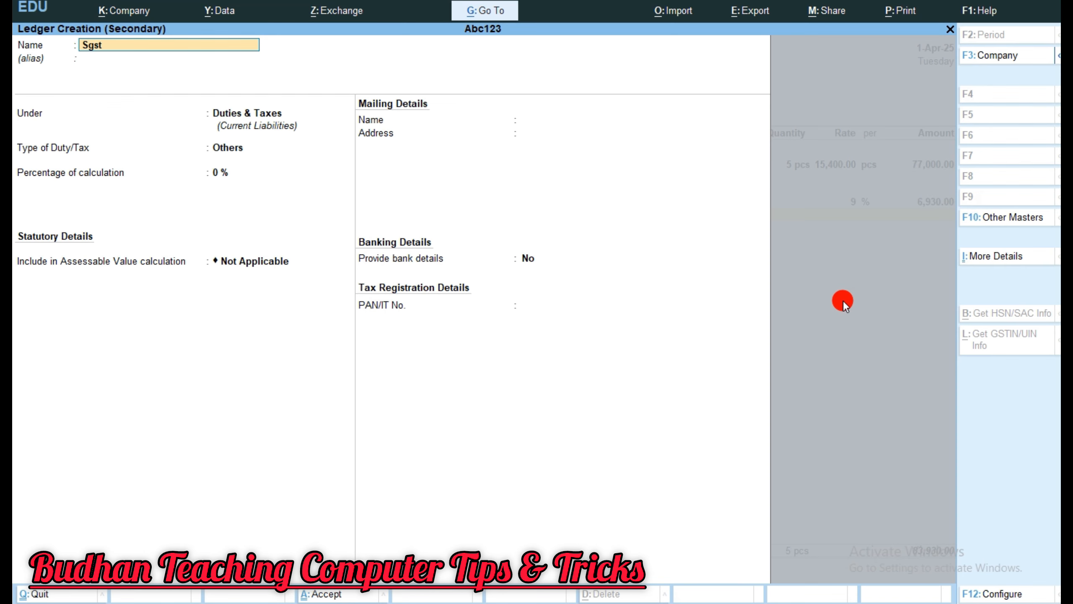
key("Return")
key("Return")
key("Return")
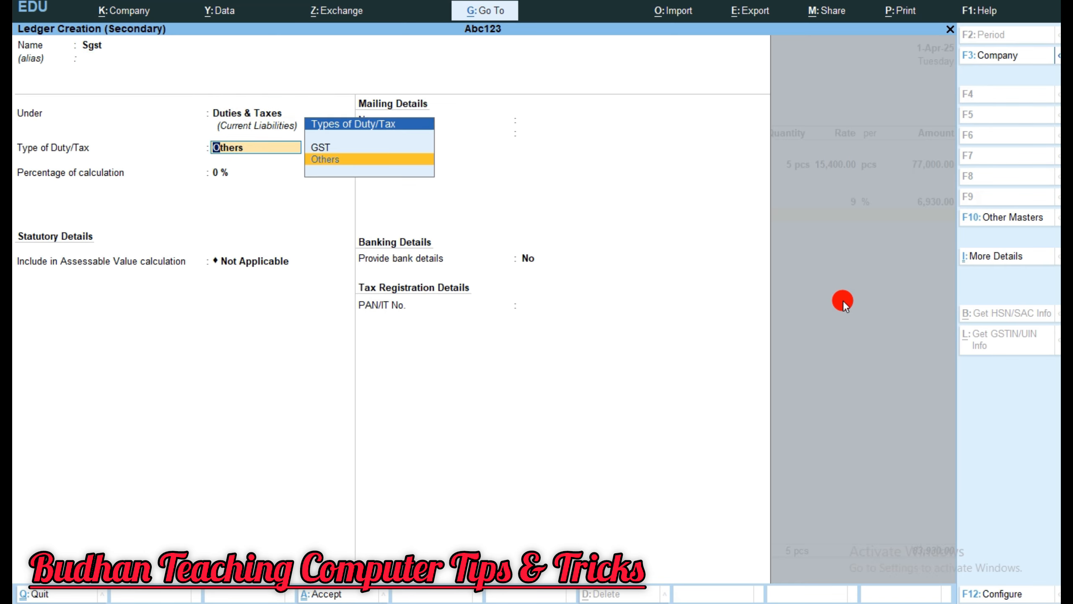
Set the Sgst ledger's type of duty/tax to GST and its tax type to SGST/UTGST.
key("Up")
key("Return")
key("Down")
key("Down")
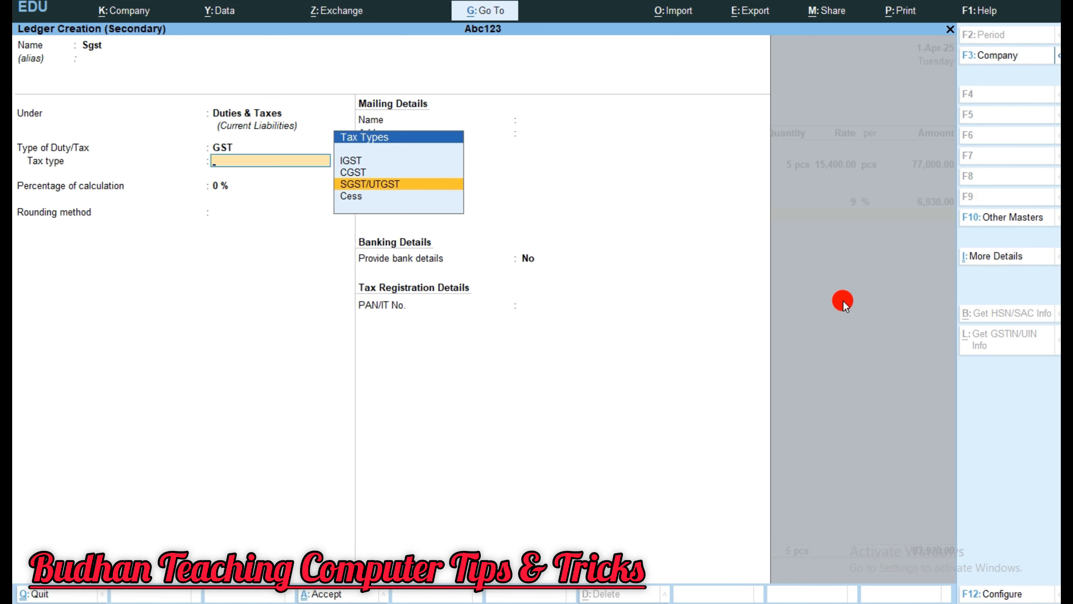
key("Return")
Set the Sgst ledger's percentage of calculation to 9% with Normal Rounding, and save the ledger into the voucher.
type("9")
key("Return")
key("Down")
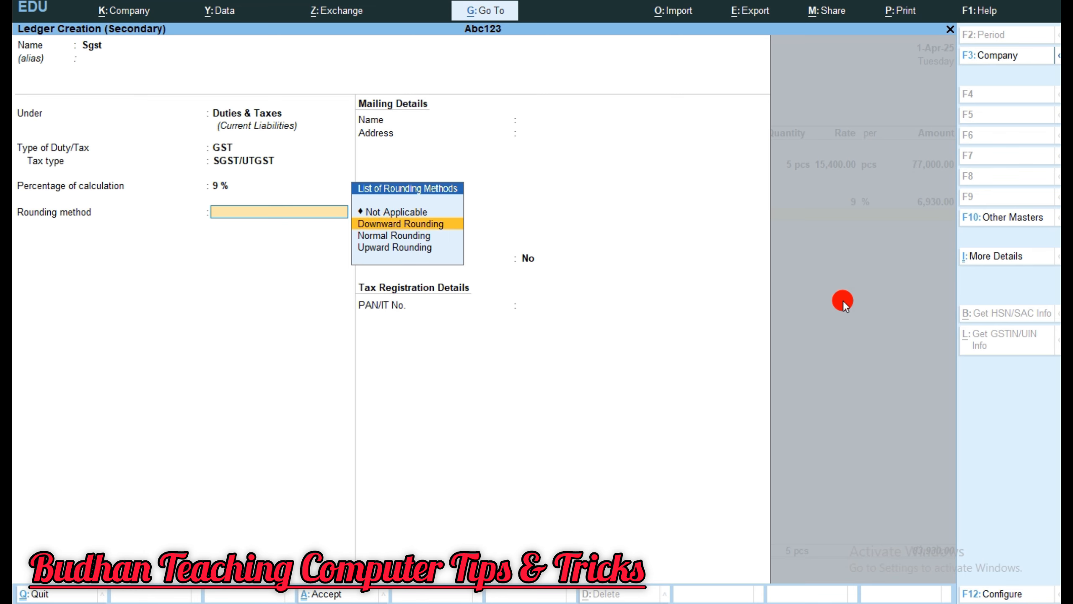
key("Down")
key("Return")
key("Return")
key("Return")
key("Return")
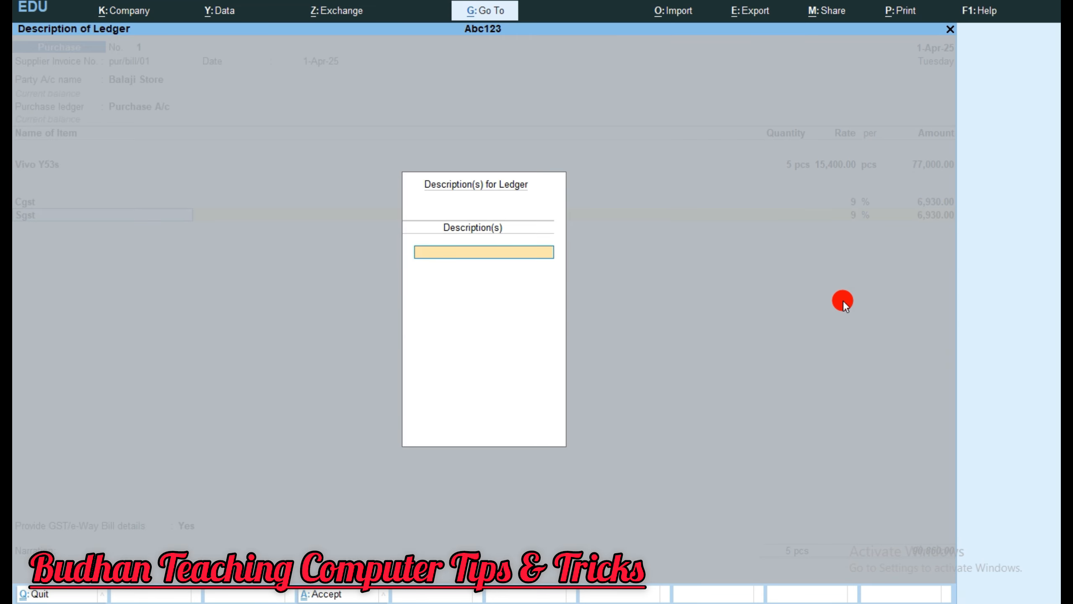
Accept the Sgst line without a description and end the purchase voucher's ledger entries.
key("Return")
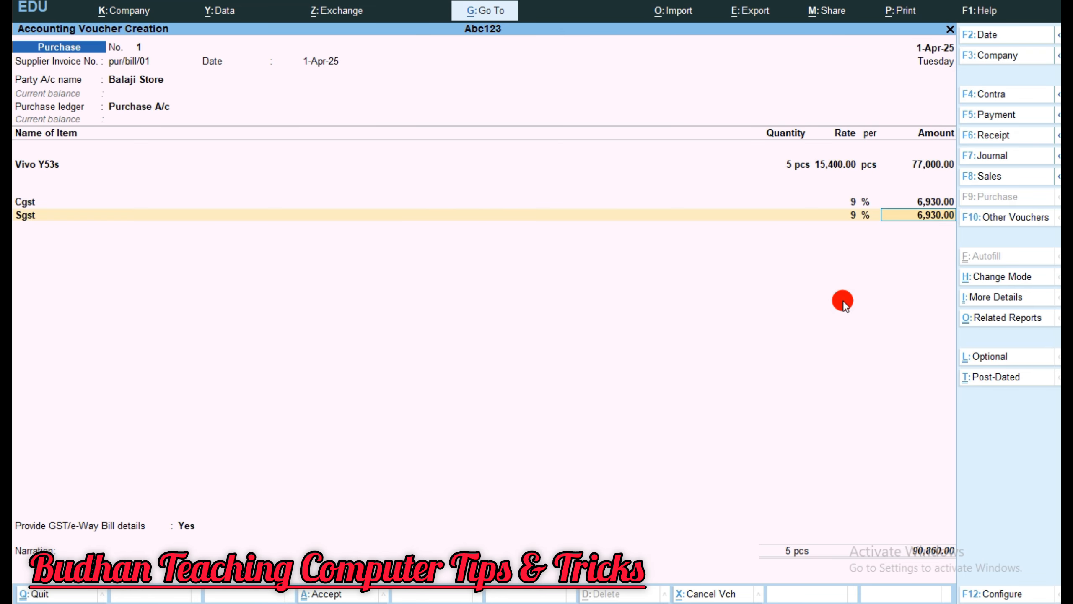
key("Return")
key("Return")
Keep GST/e-Way Bill details on Yes, leave the additional details blank, and save the purchase voucher without a narration.
key("Return")
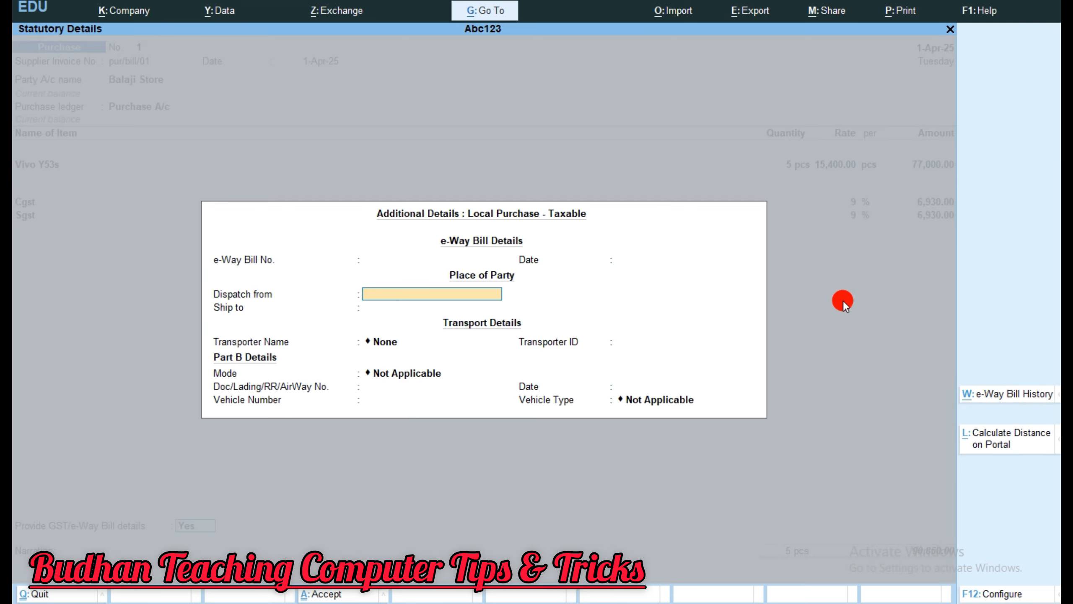
key("Return")
key("Return")
key("Return")
key("Return")
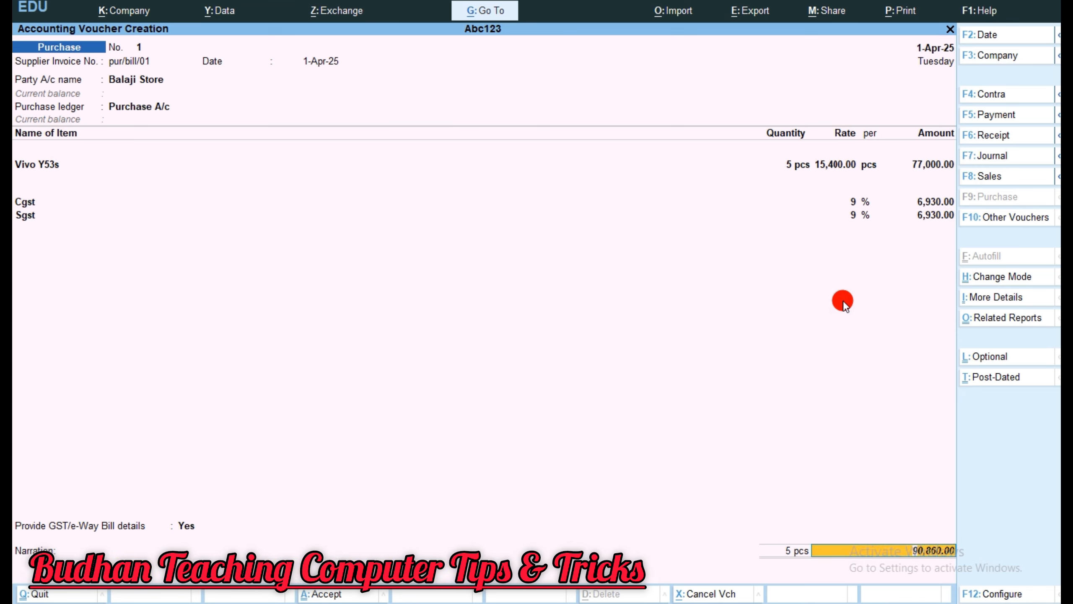
key("Return")
key("Return")
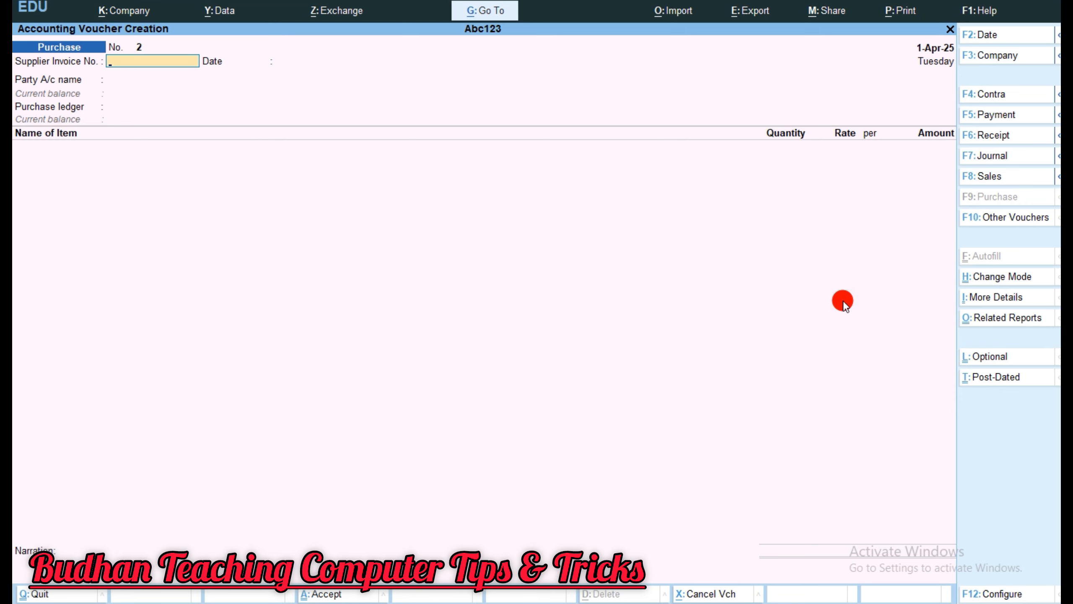
Start a sales voucher and create a party ledger from it, entering the customer's full name with no alias.
key("F8")
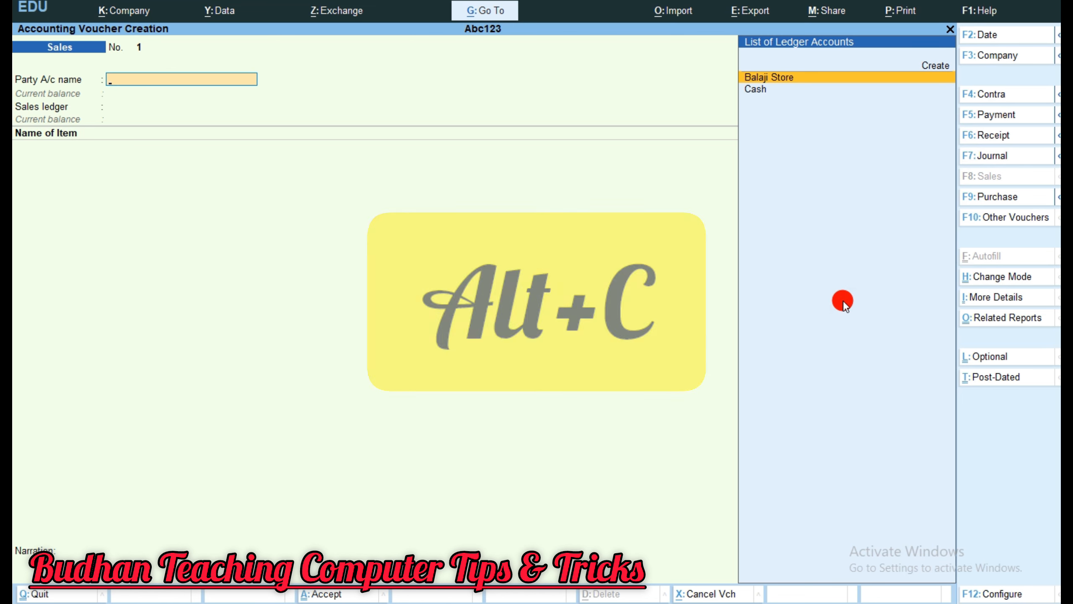
key("alt+c")
type("M")
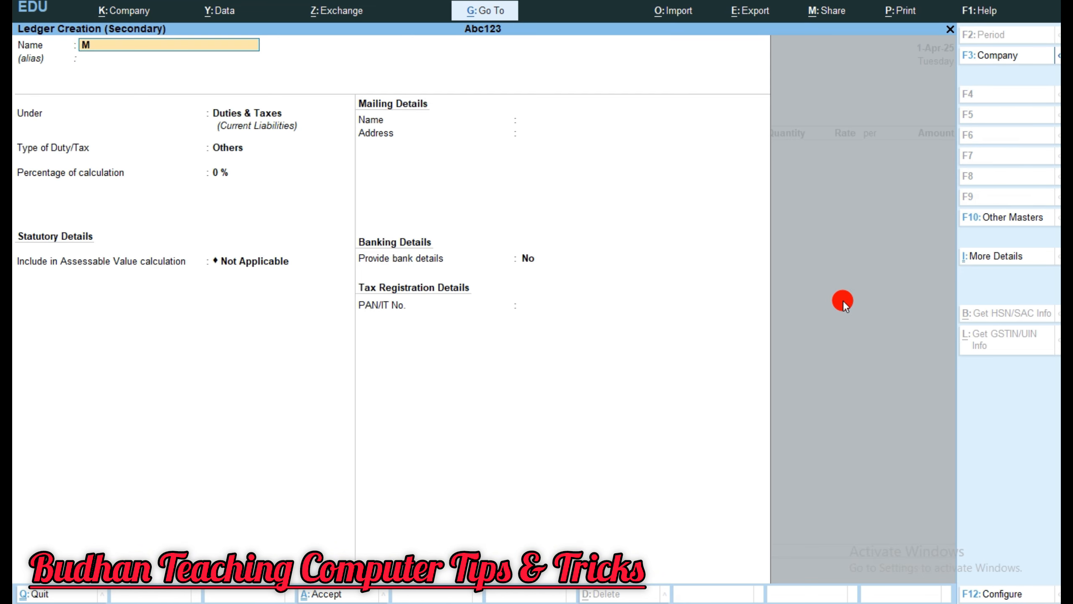
type("r. Budhan Paul")
key("Return")
key("Return")
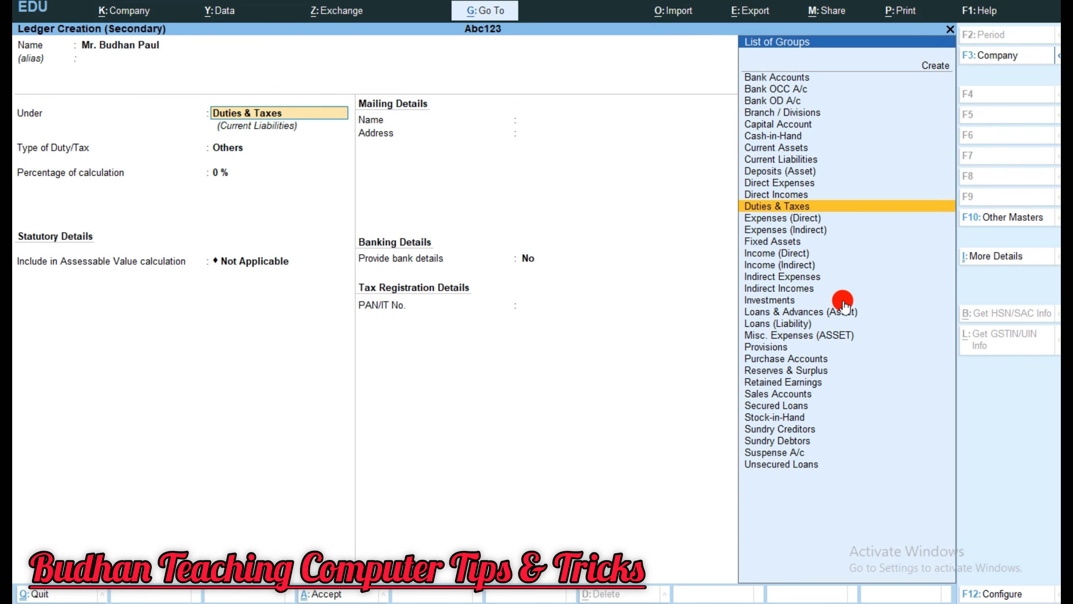
Place the customer ledger under the Sundry Debtors group.
type("S")
key("Down")
key("Down")
key("Down")
key("Down")
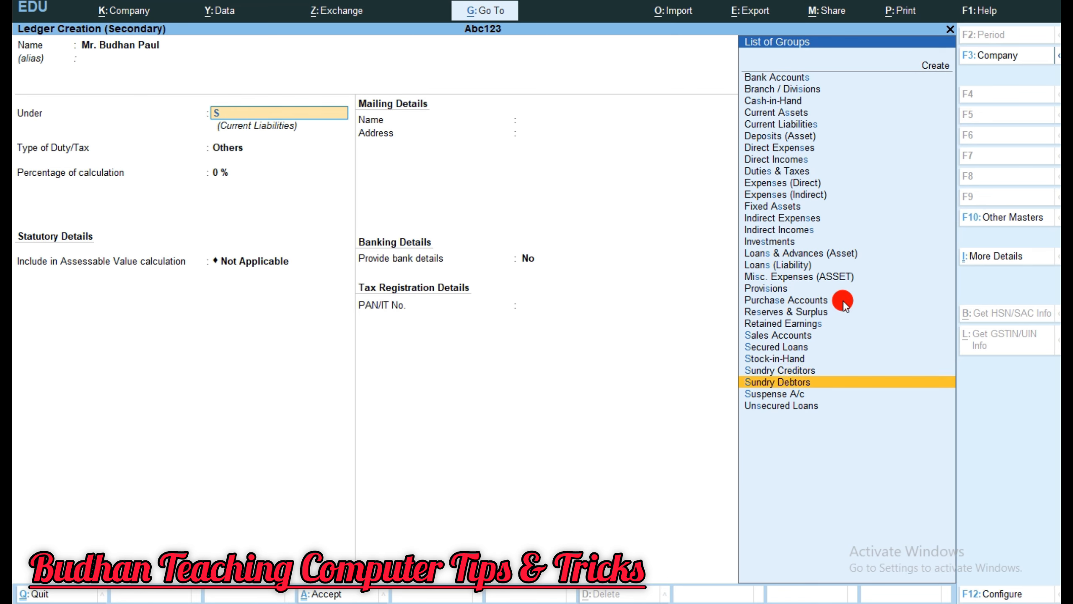
key("Return")
Keep the customer's state as West Bengal, country as India and registration type as Regular, leaving address, pincode and PAN blank.
key("Return")
key("Return")
key("Return")
key("Return")
key("Return")
key("Return")
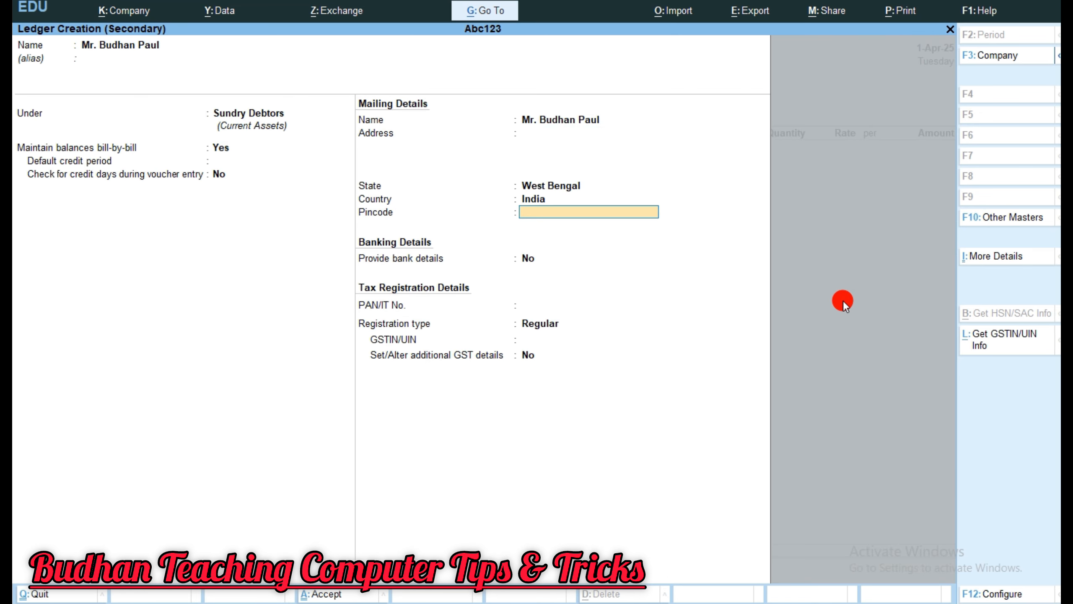
key("BackSpace")
key("BackSpace")
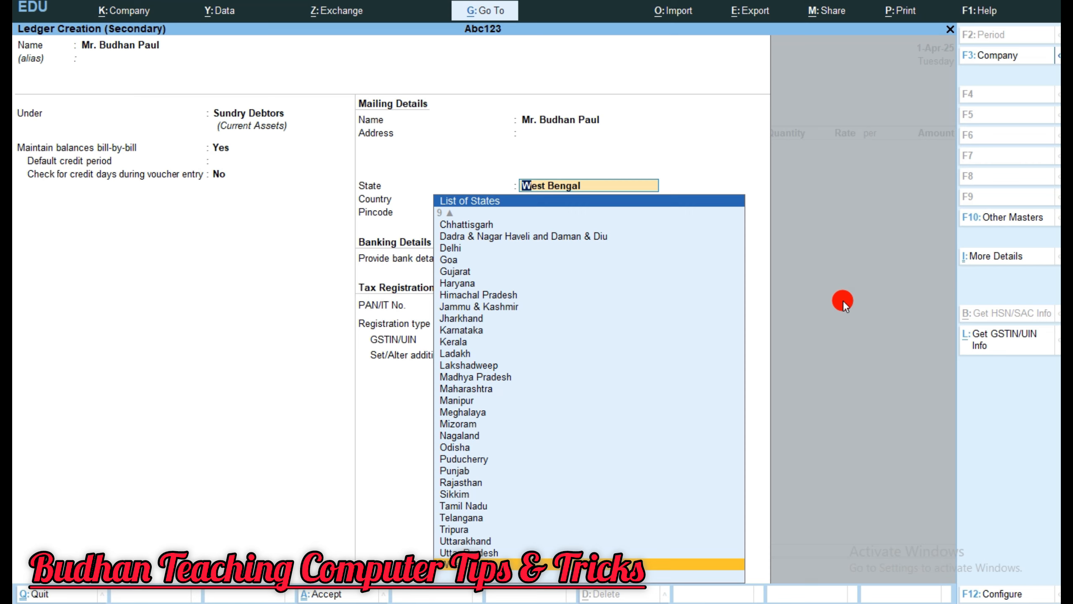
key("Return")
key("Return")
key("Return")
key("Return")
key("Return")
key("Return")
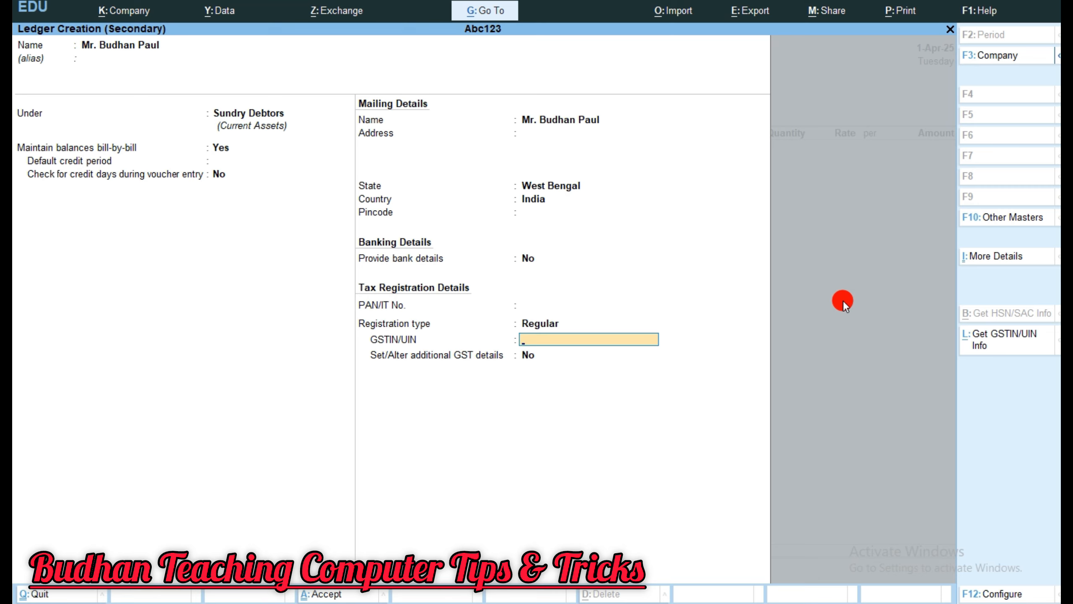
Enter the customer's GSTIN/UIN, keep additional GST details on No, and save the ledger into the sales voucher.
type("19AAAAAAAAAABM2")
key("Return")
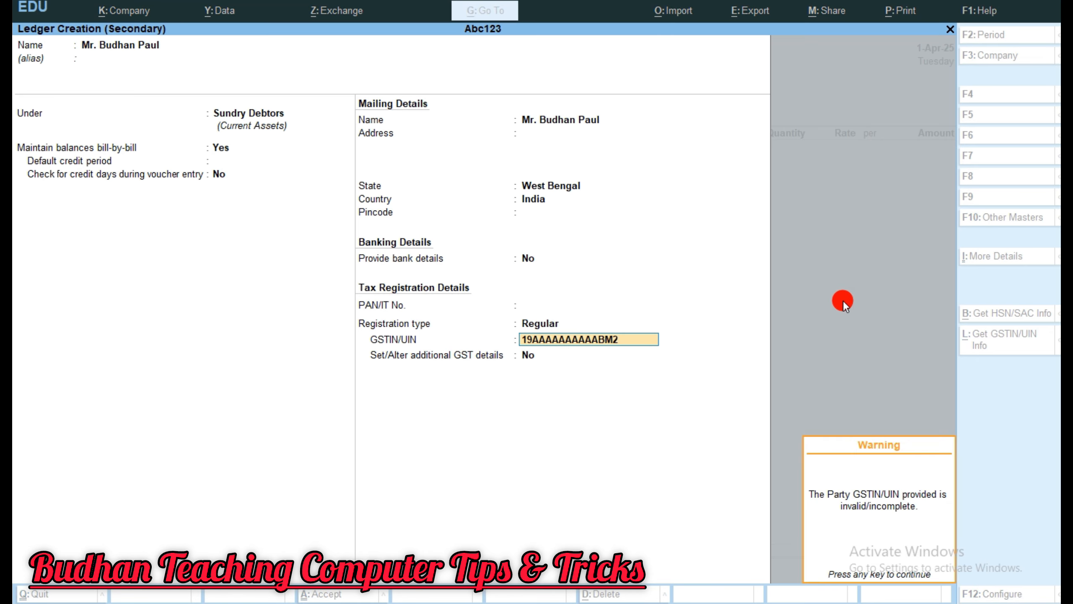
key("Return")
key("Return")
key("Return")
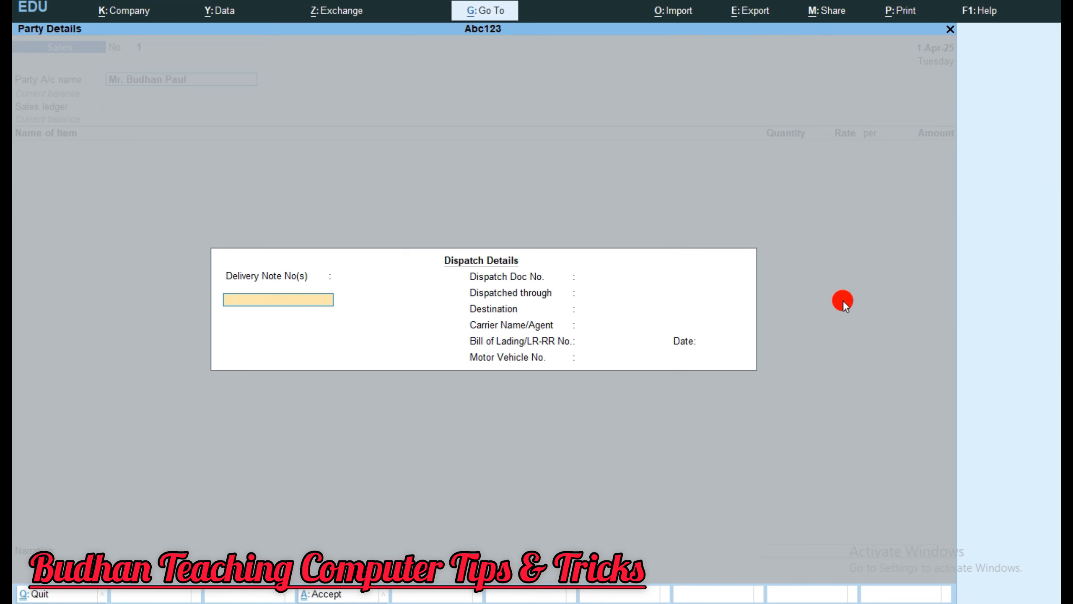
Leave all dispatch details of the sales voucher blank.
key("Return")
key("Return")
key("Return")
key("Return")
key("Return")
key("Return")
key("Return")
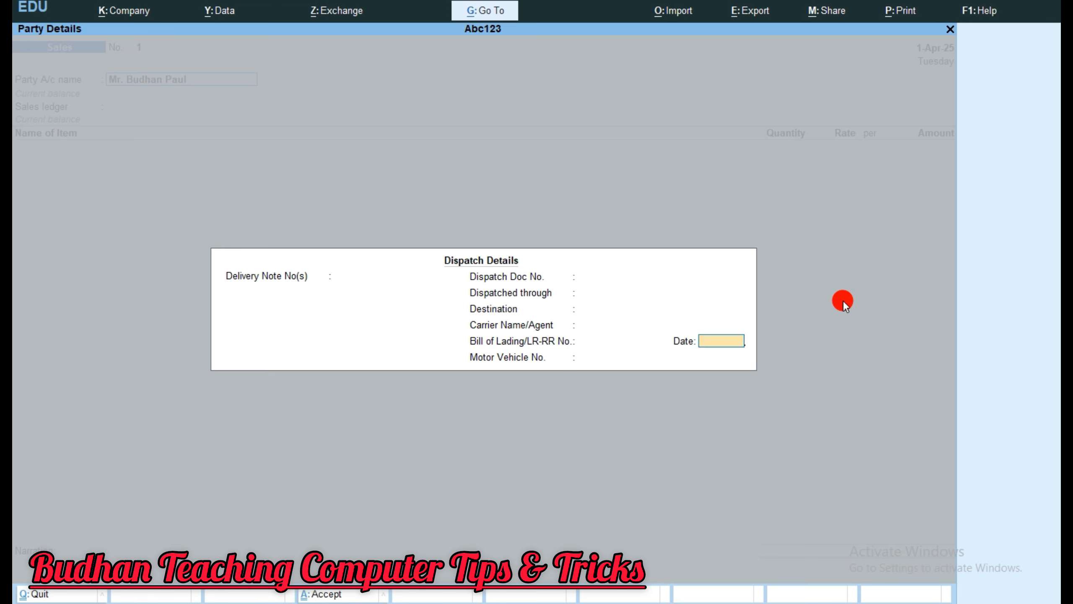
key("Return")
key("Return")
Accept the buyer's party details unchanged, with West Bengal as the place of supply.
key("Return")
key("Return")
key("Return")
key("Return")
key("Return")
key("Return")
key("Return")
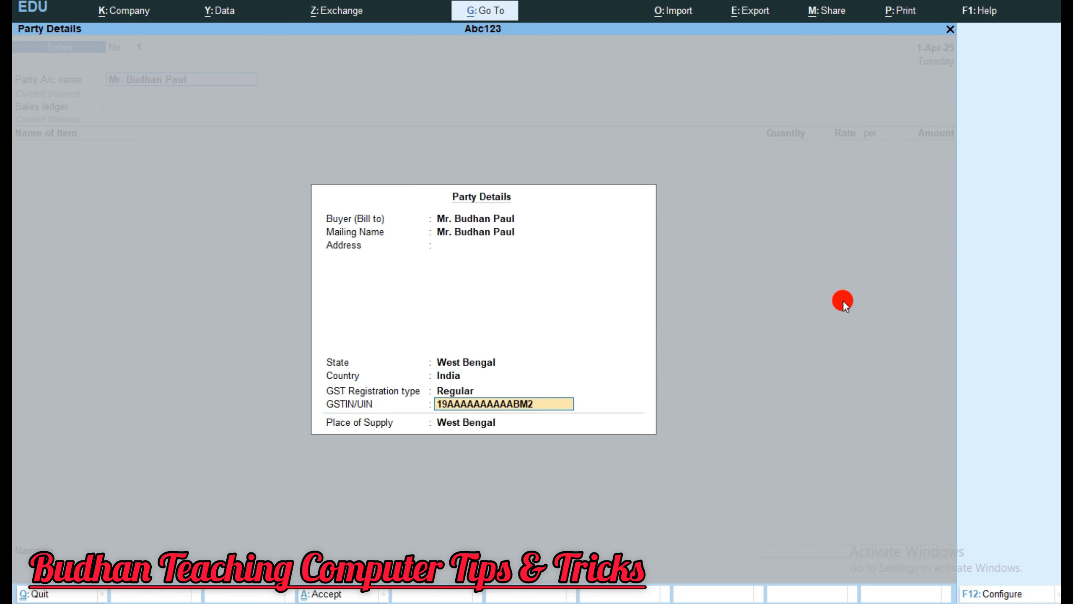
Create a sales ledger from the voucher, named Sale with no alias, under Sales Accounts.
key("alt")
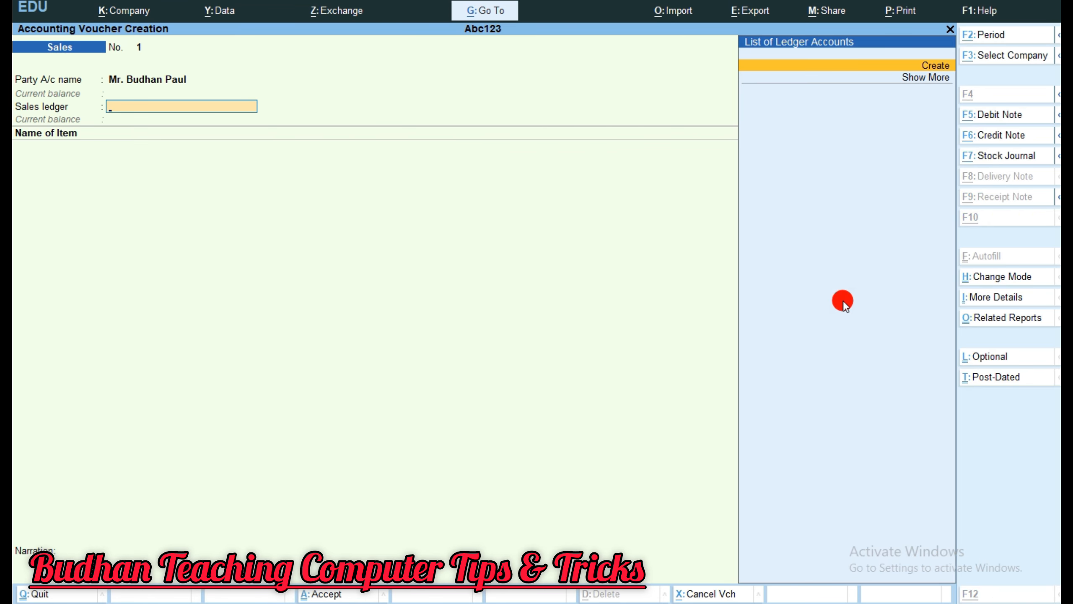
key("alt+c")
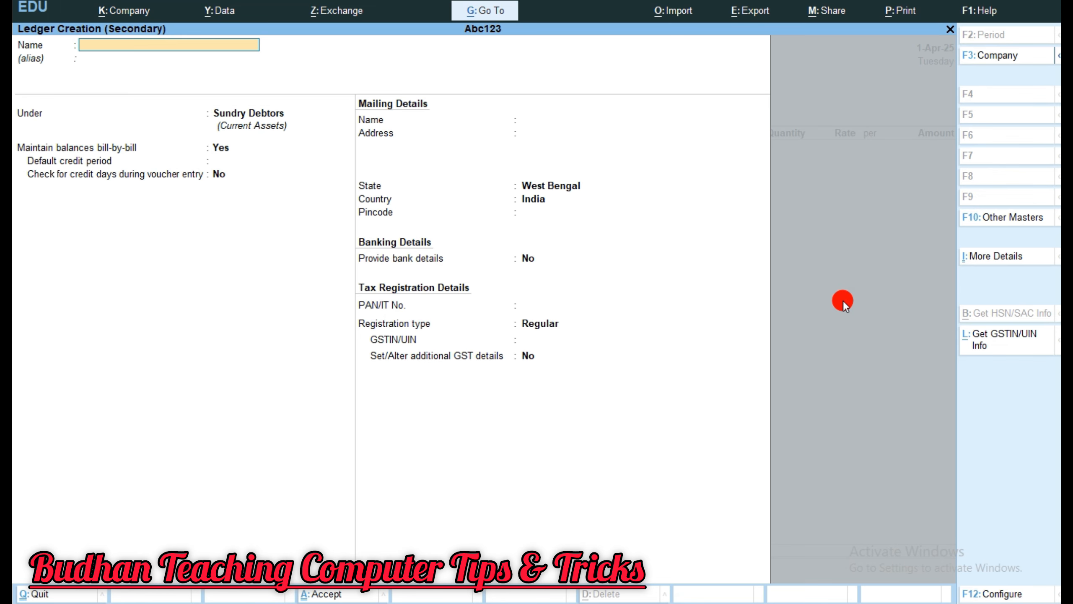
type("Sale")
key("Return")
type("S")
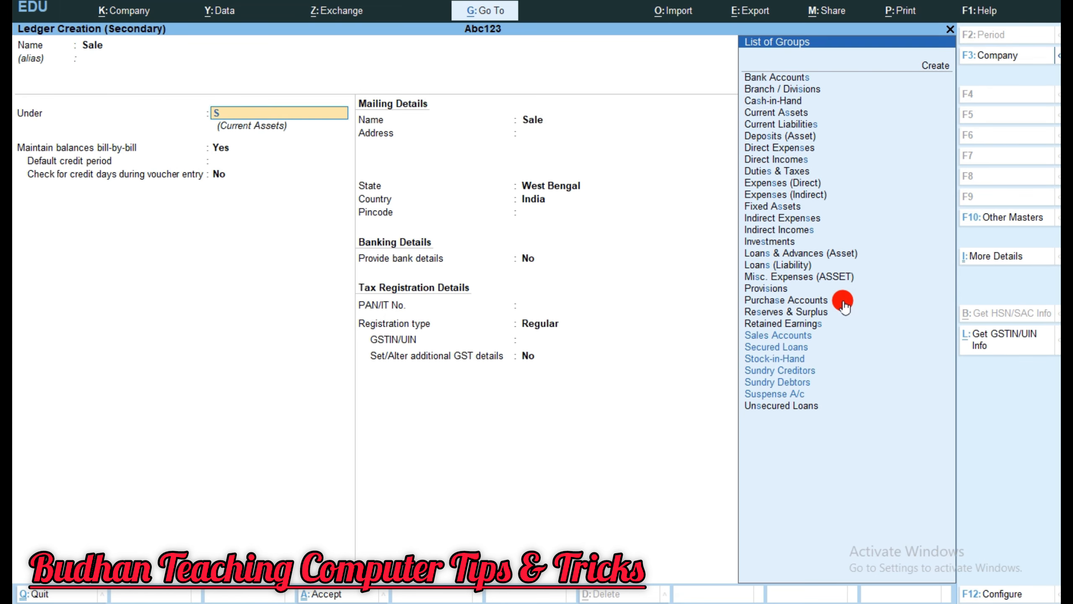
key("Return")
Keep GST applicable for the Sale ledger and set its HSN/SAC details to Specify Details Here, leaving code and description blank.
key("Return")
key("Return")
key("Return")
key("Return")
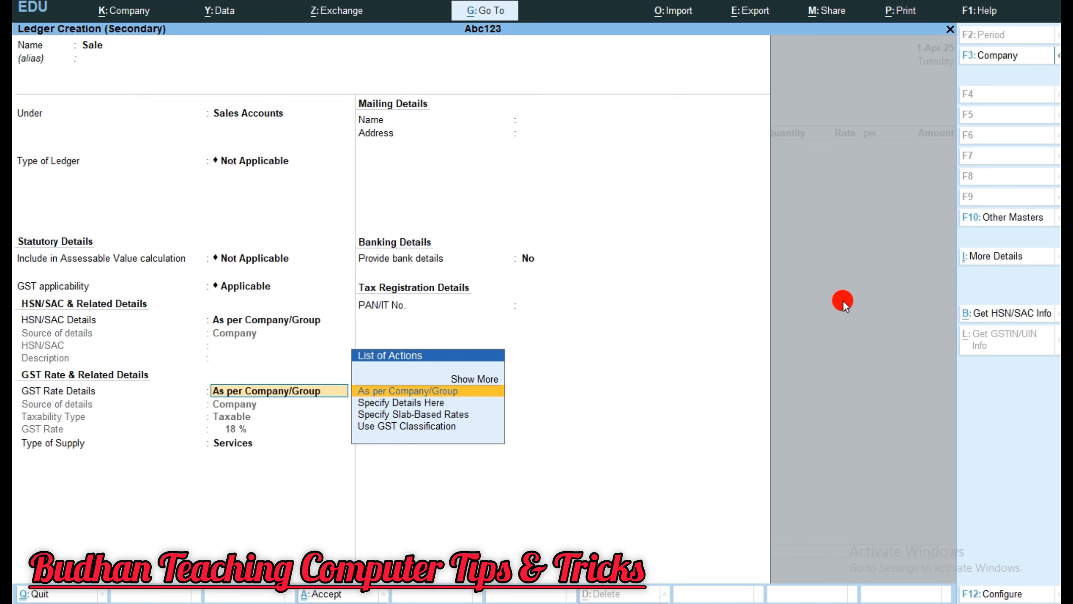
key("BackSpace")
key("Down")
key("Return")
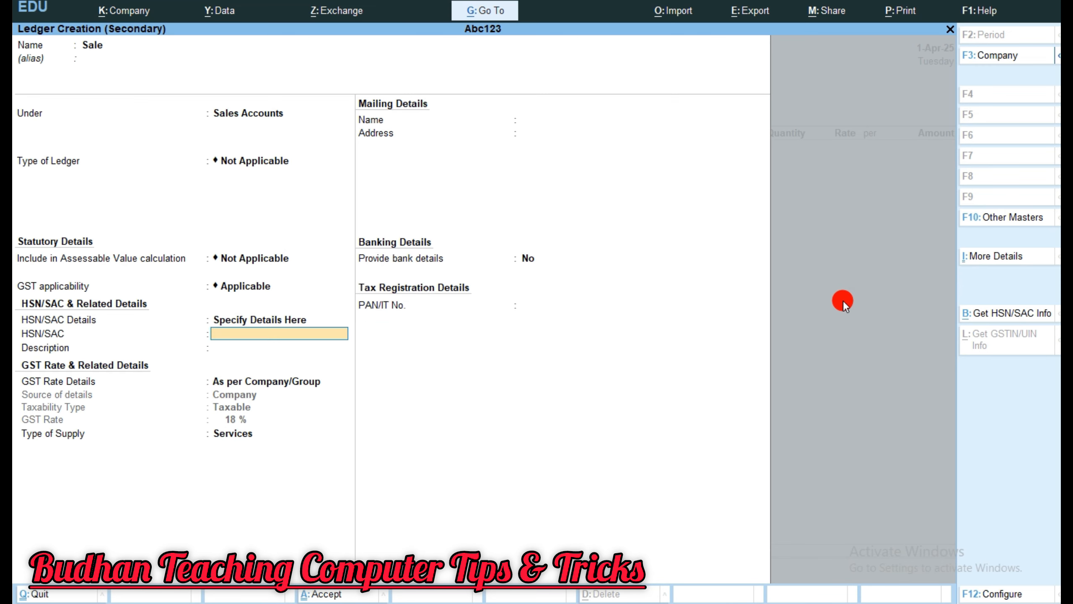
key("Return")
key("Return")
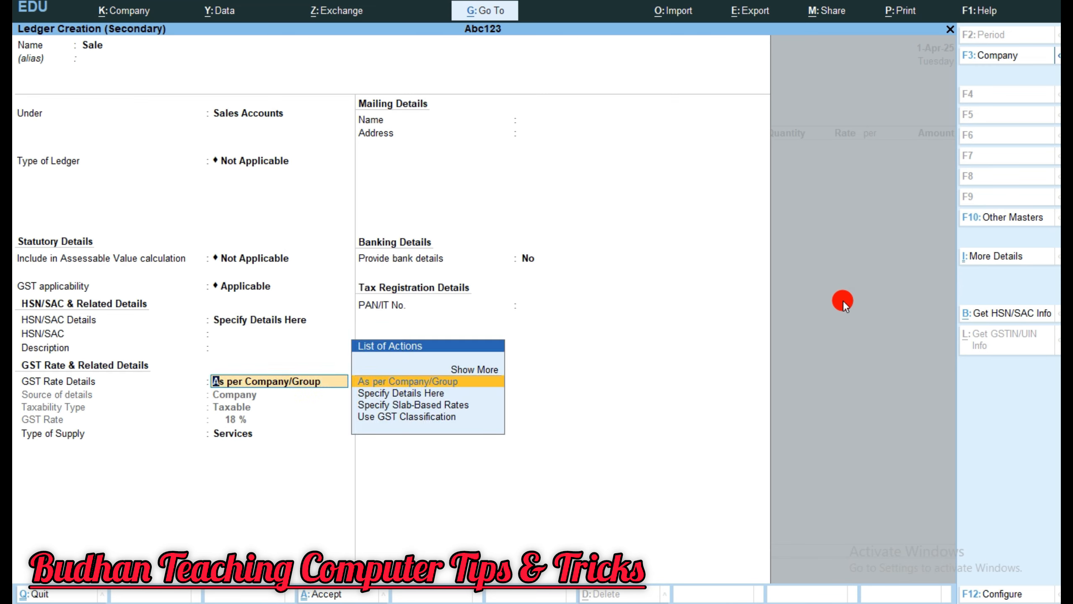
Keep the GST rate details As per Company/Group, set the type of supply to Goods, and save the Sale ledger.
key("Return")
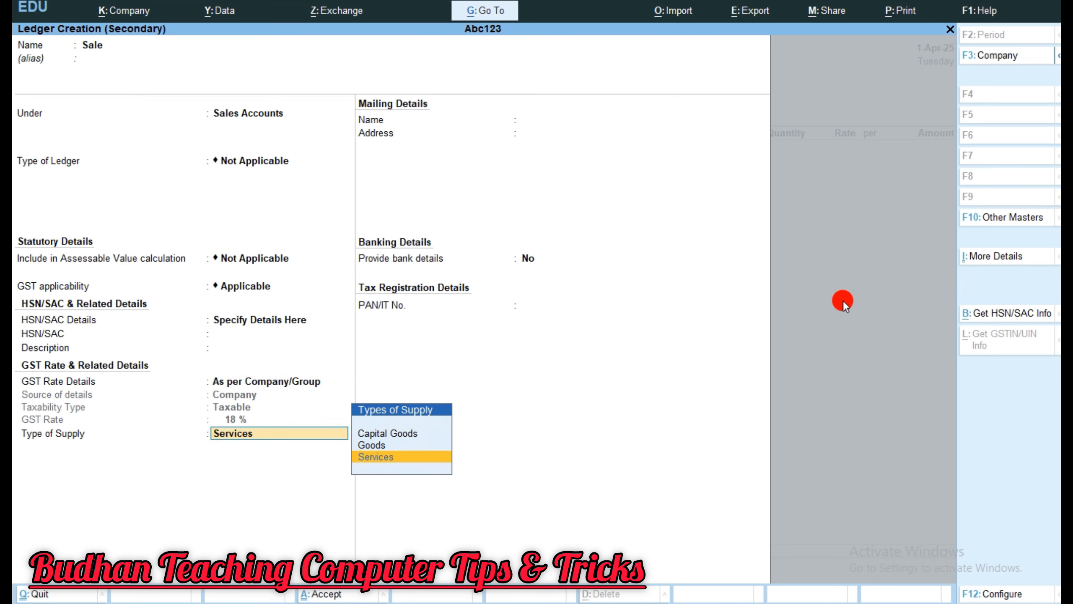
key("Return")
key("BackSpace")
key("Up")
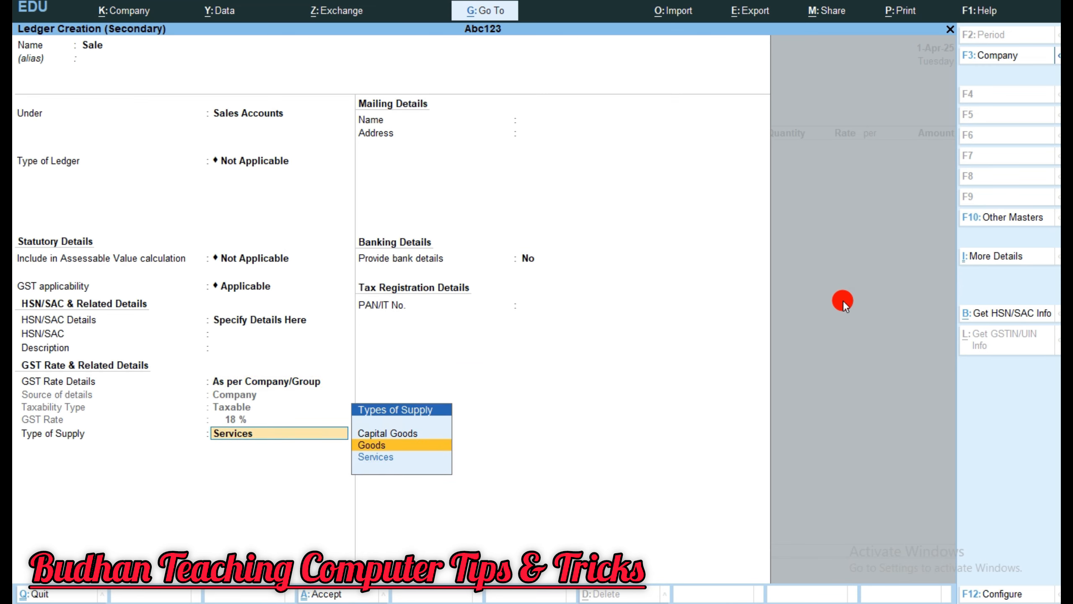
key("Return")
key("Return")
key("Return")
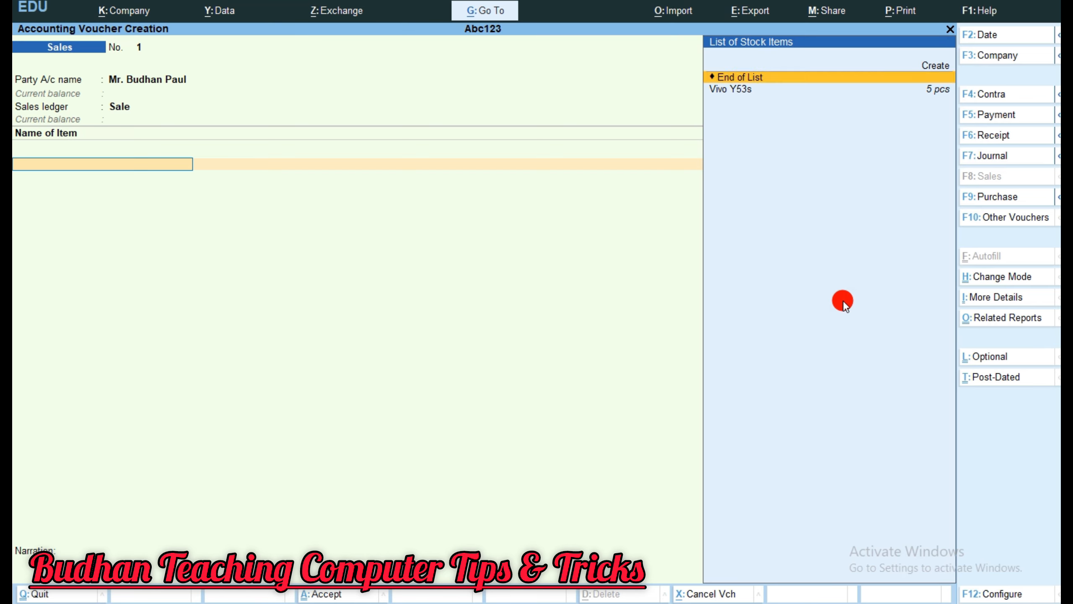
Add the item Vivo Y53s to the sales voucher with a quantity of 5 pcs at a rate of 17,300 per piece.
key("Down")
key("Return")
key("Return")
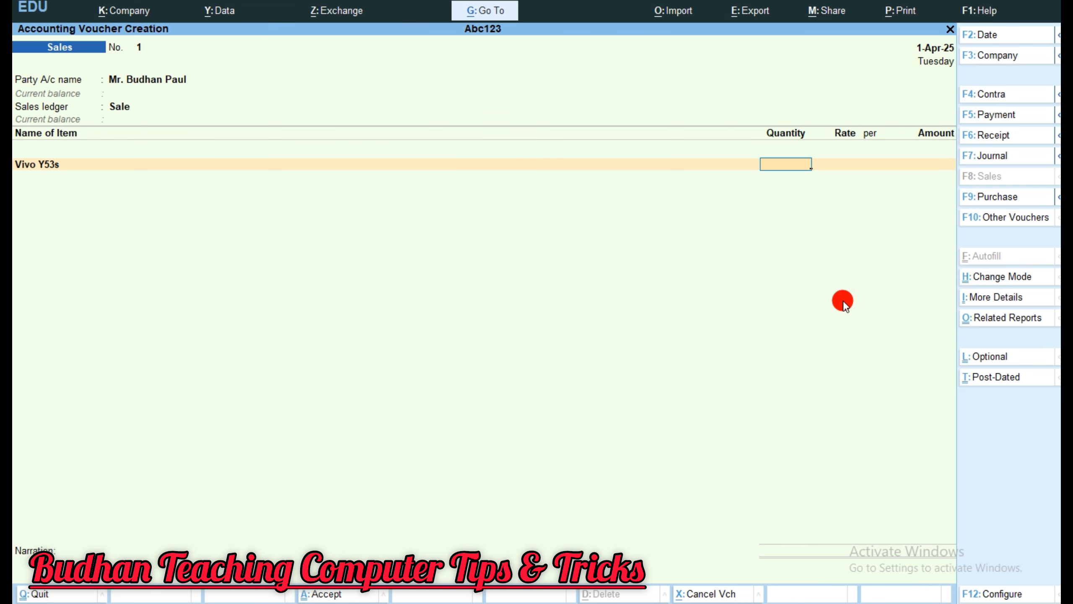
type("5")
key("Return")
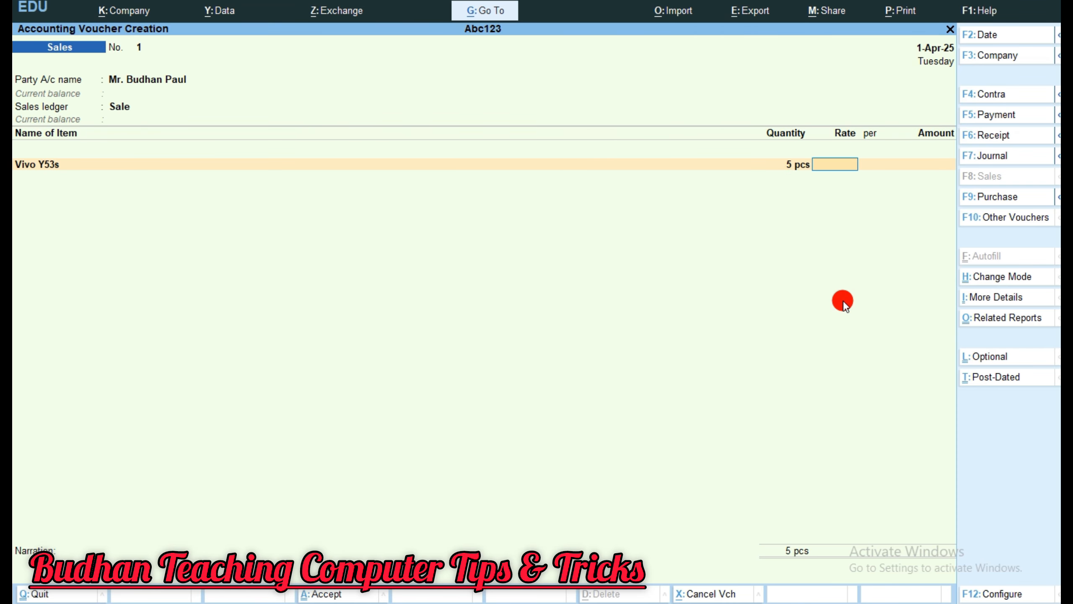
type("17,")
type("300")
key("Return")
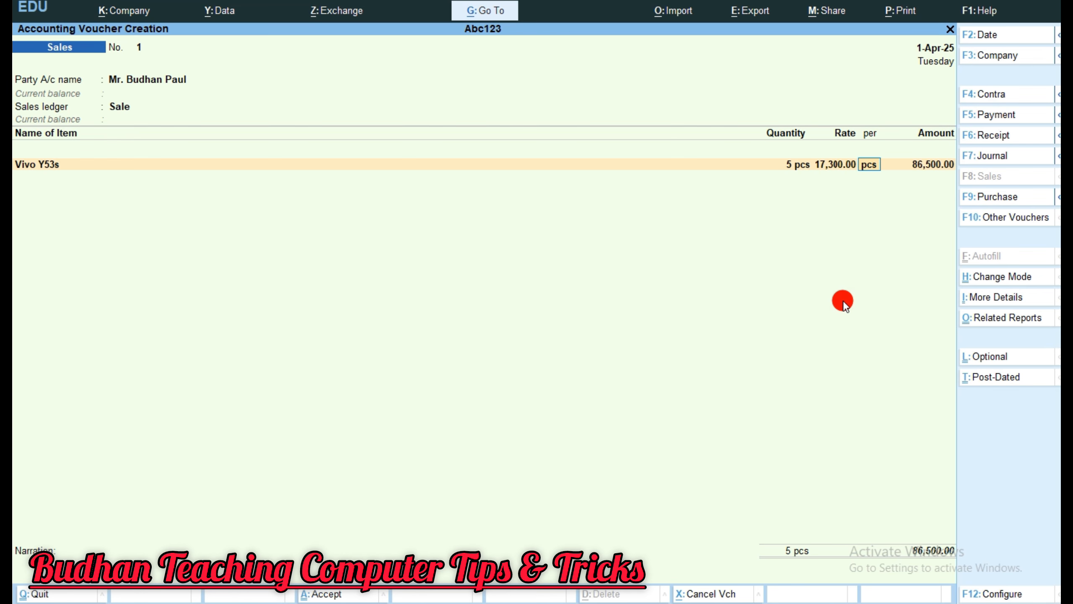
key("Return")
key("Return")
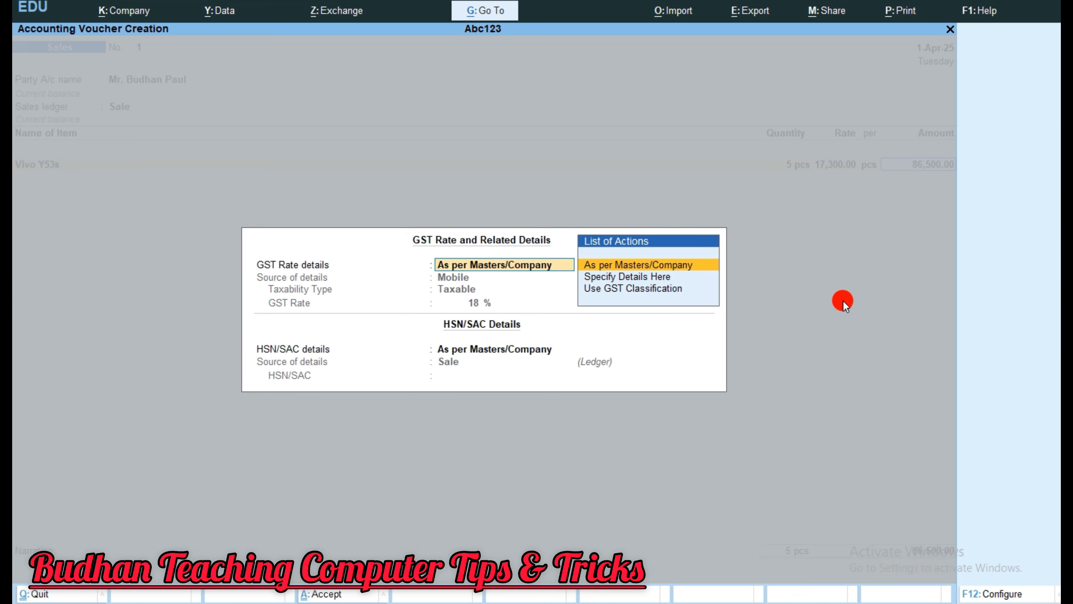
Keep the item's GST rate and HSN/SAC details As per Masters/Company and end the item list.
key("Return")
key("Return")
key("Return")
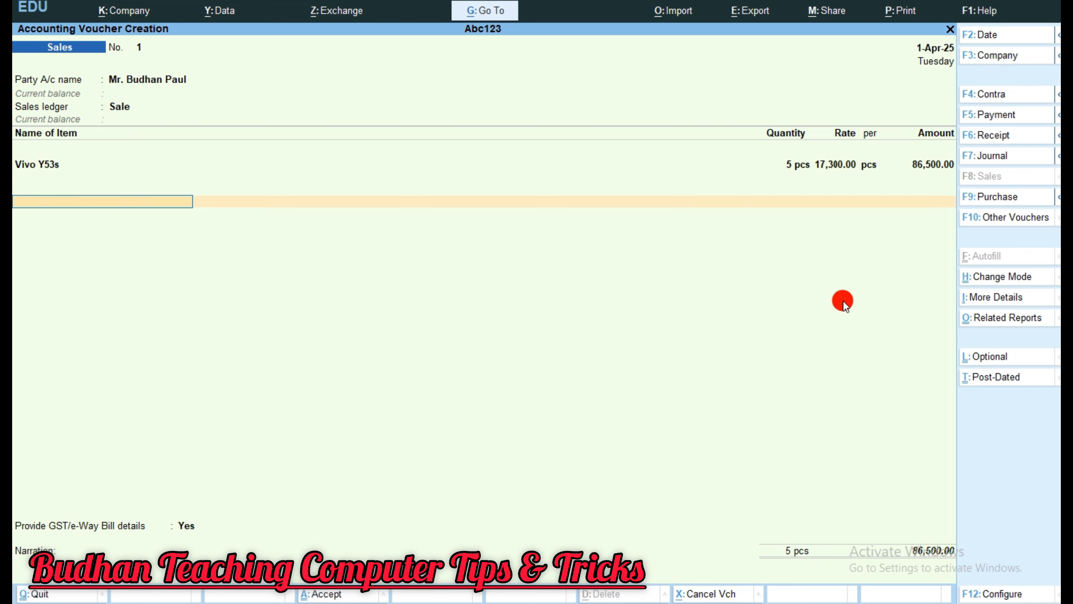
Add the Cgst and Sgst ledgers to the sales voucher without descriptions and end the ledger entries.
key("Down")
key("Return")
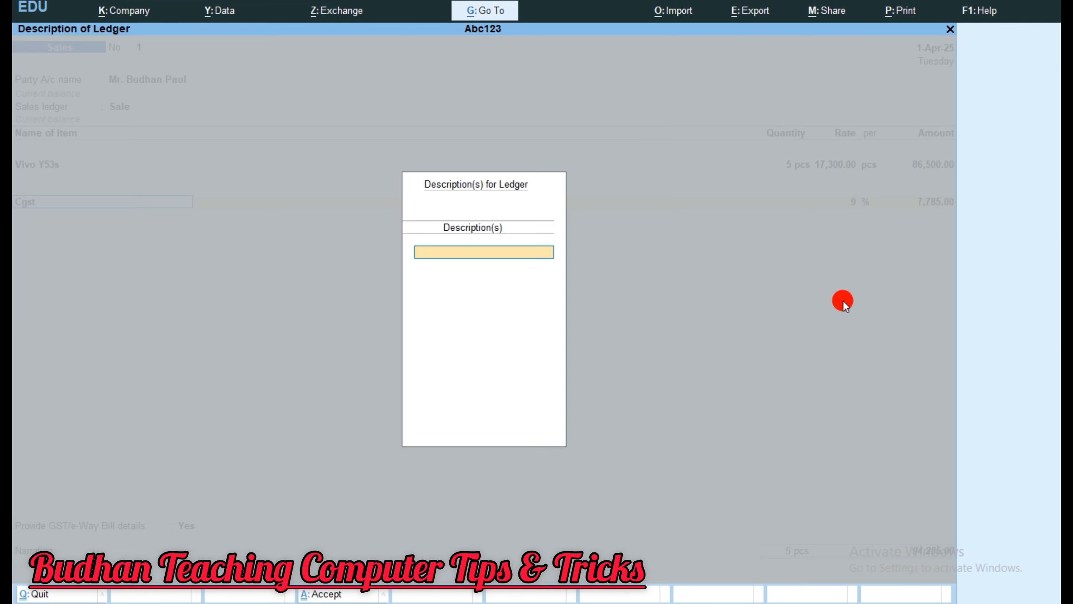
key("Return")
key("Return")
key("Down")
key("Down")
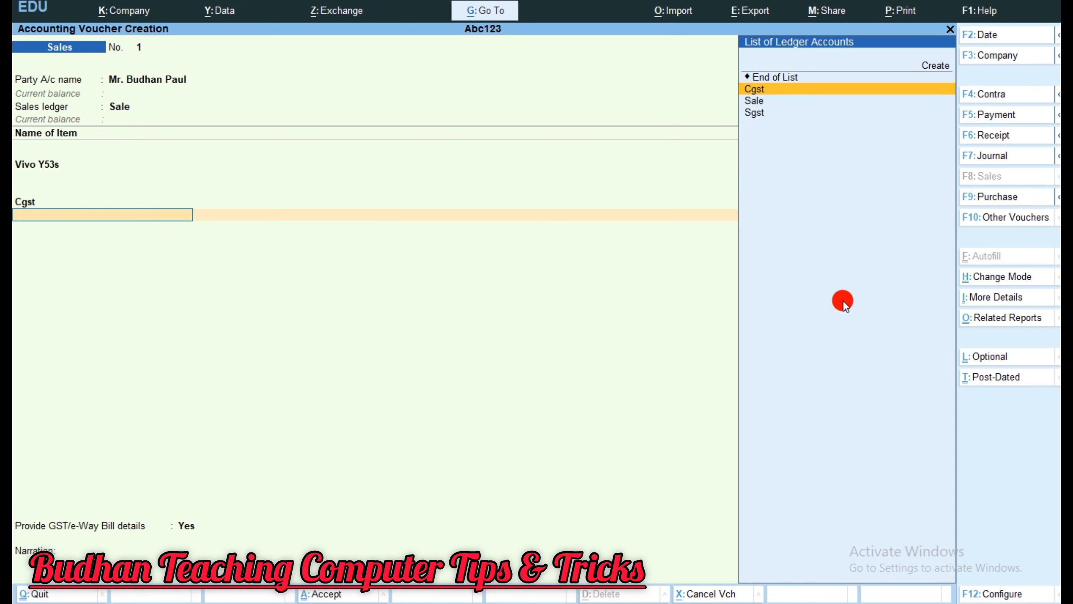
key("Return")
key("Return")
key("Return")
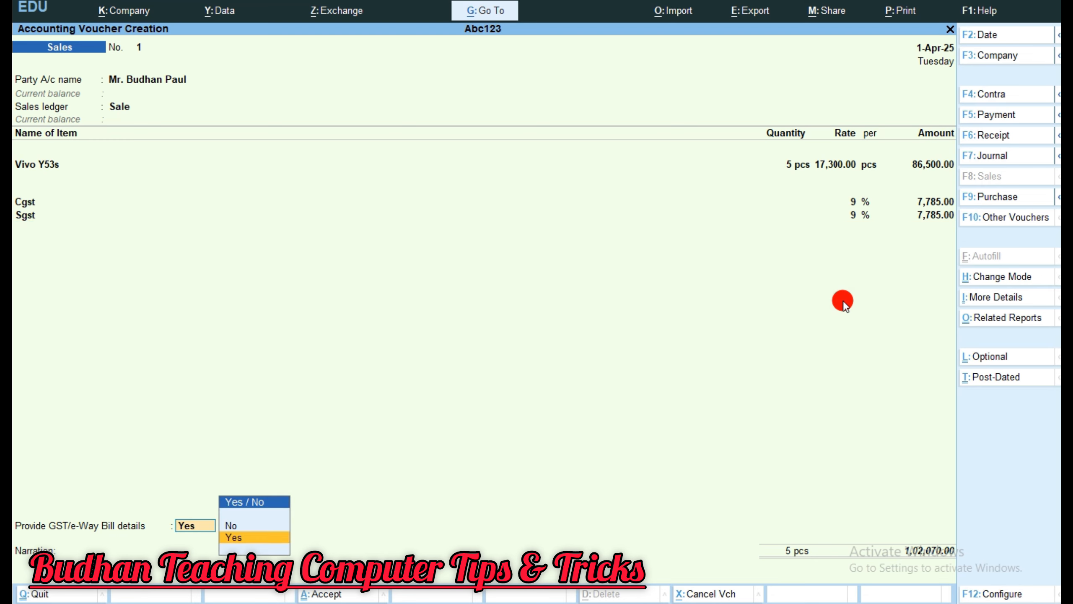
Keep GST/e-Way Bill details on Yes, leave the additional details blank, and save the sales voucher without a narration.
key("Return")
key("Return")
key("Return")
key("Return")
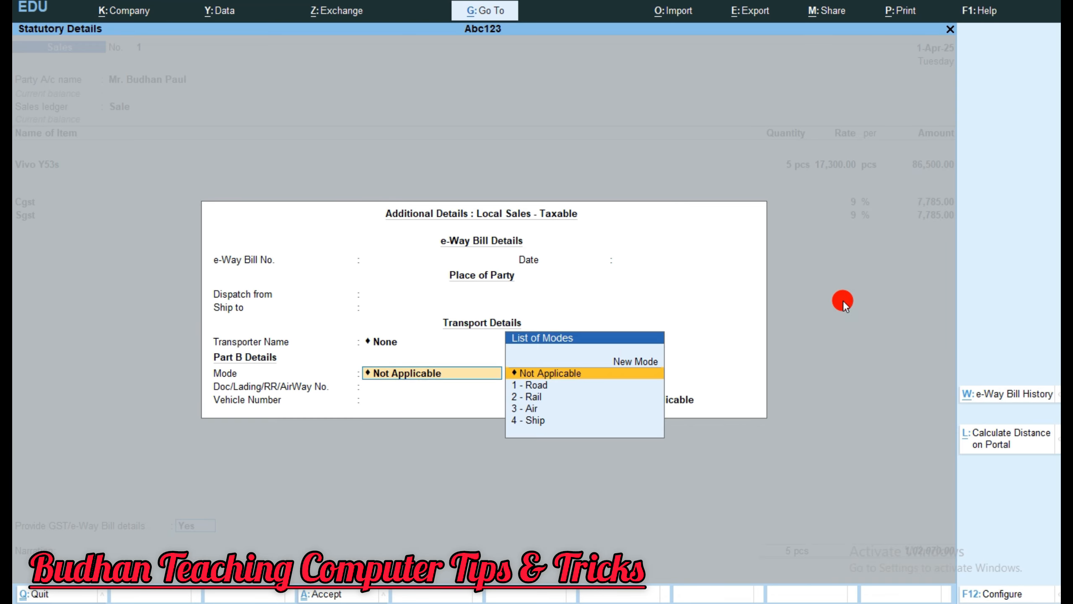
key("Return")
key("Return")
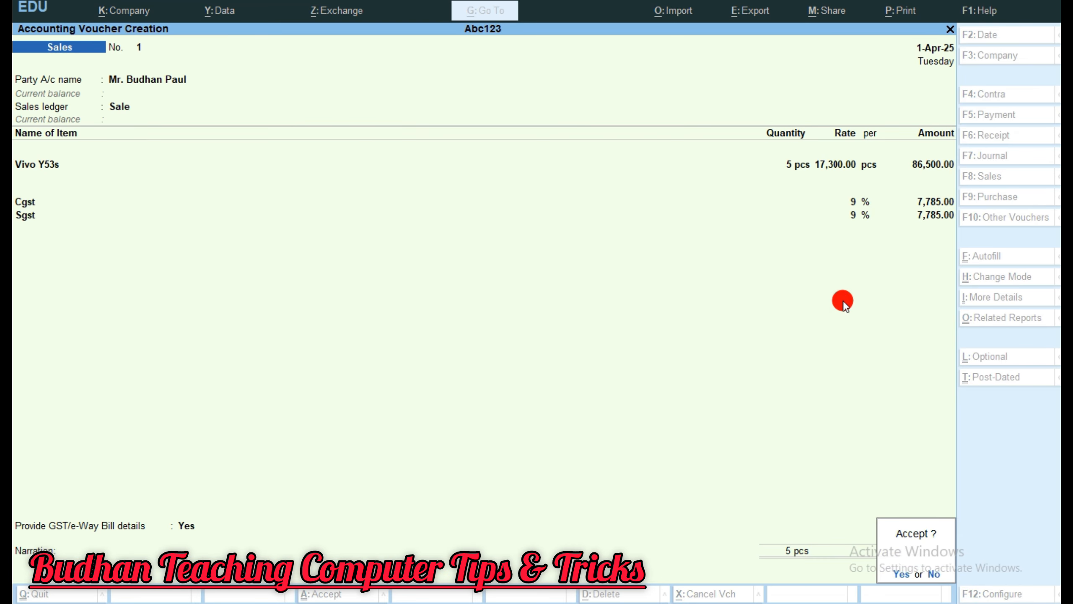
key("Return")
key("Return")
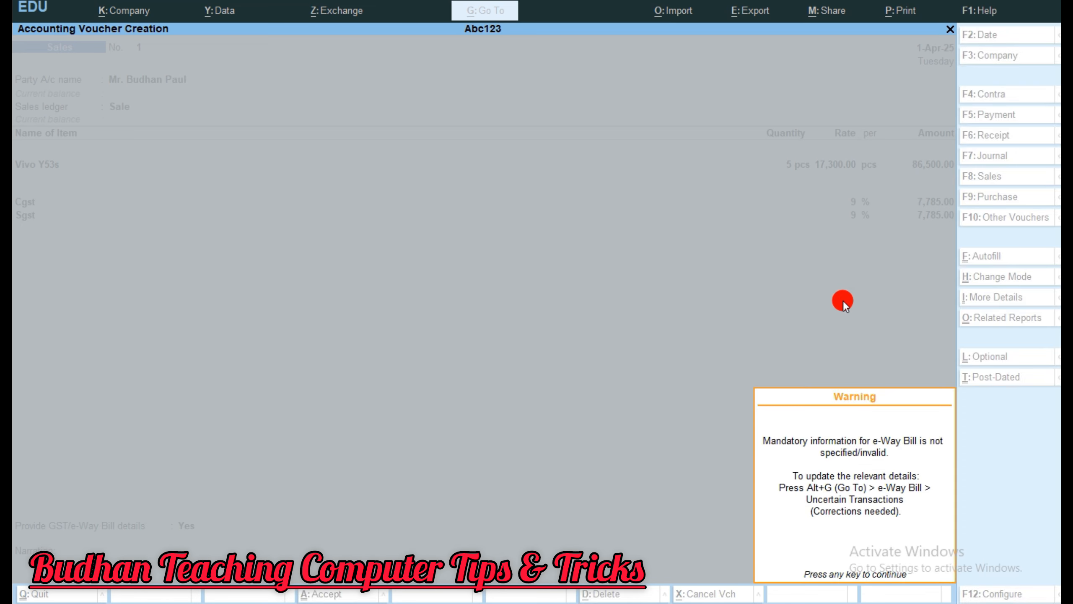
key("Return")
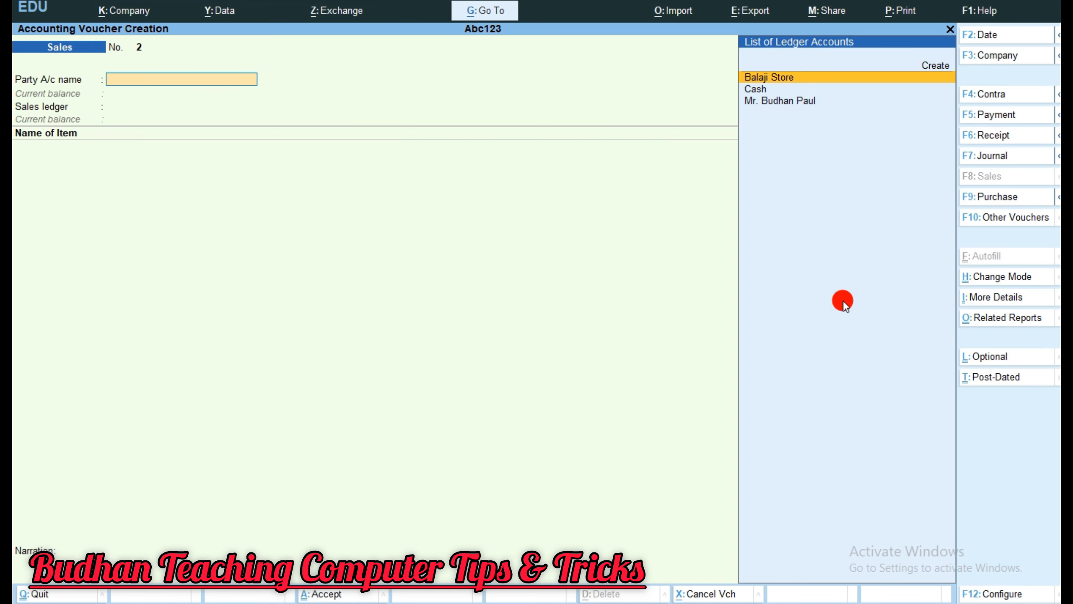